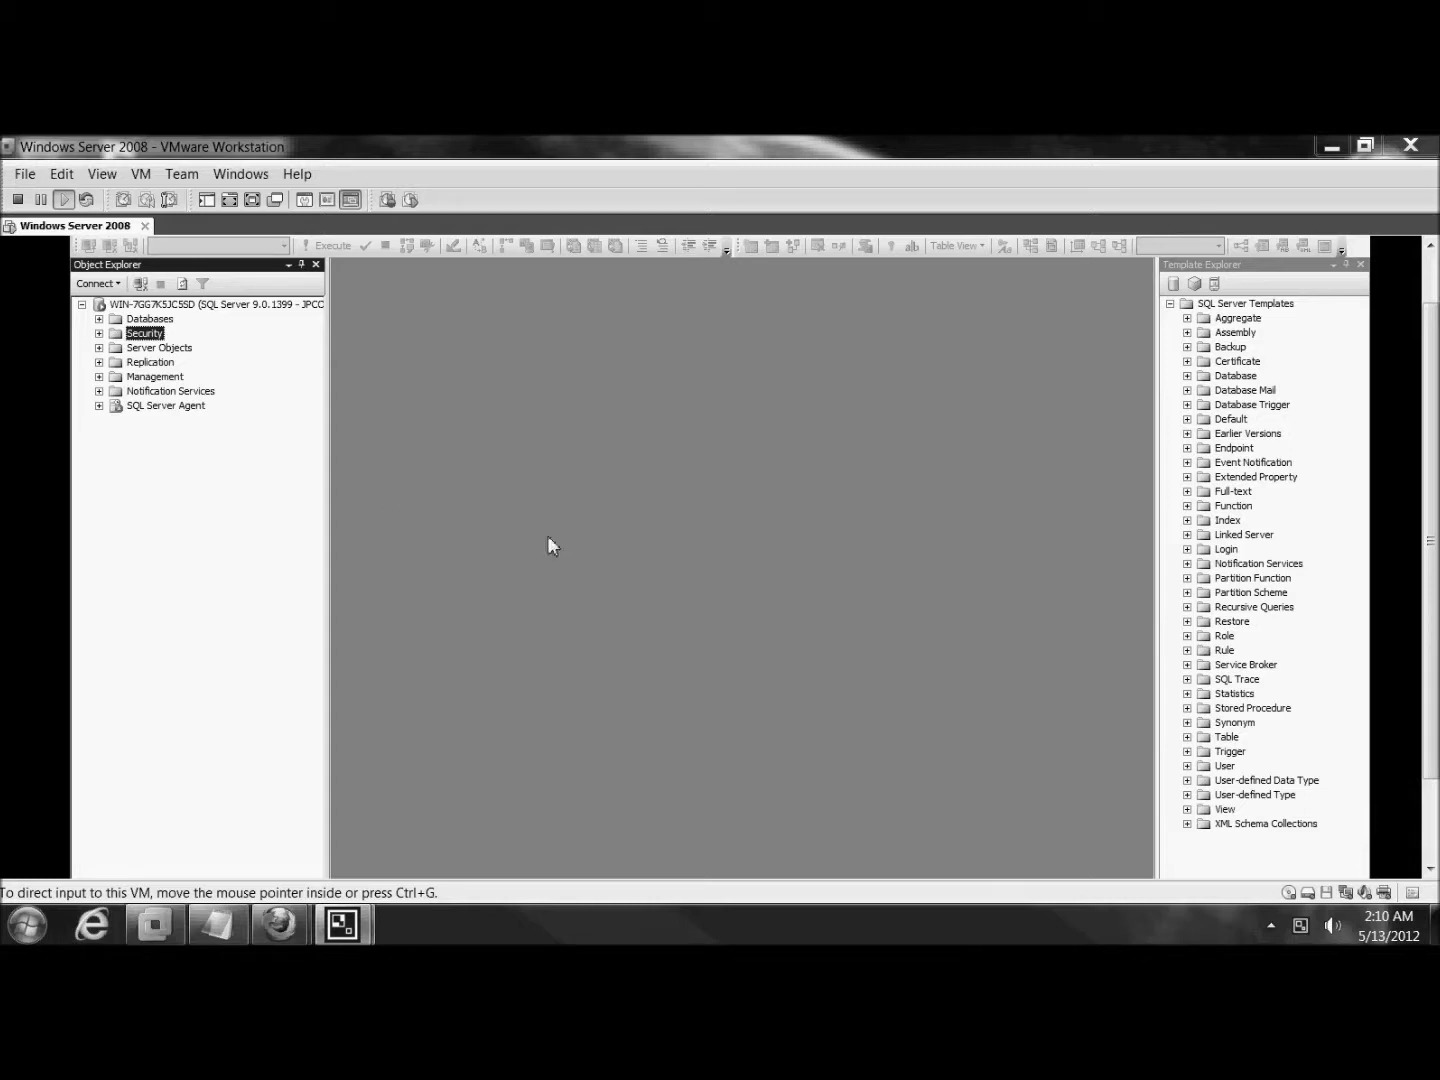
Expand the server's Security folder and start creating a new login under Logins
left_click(641, 712)
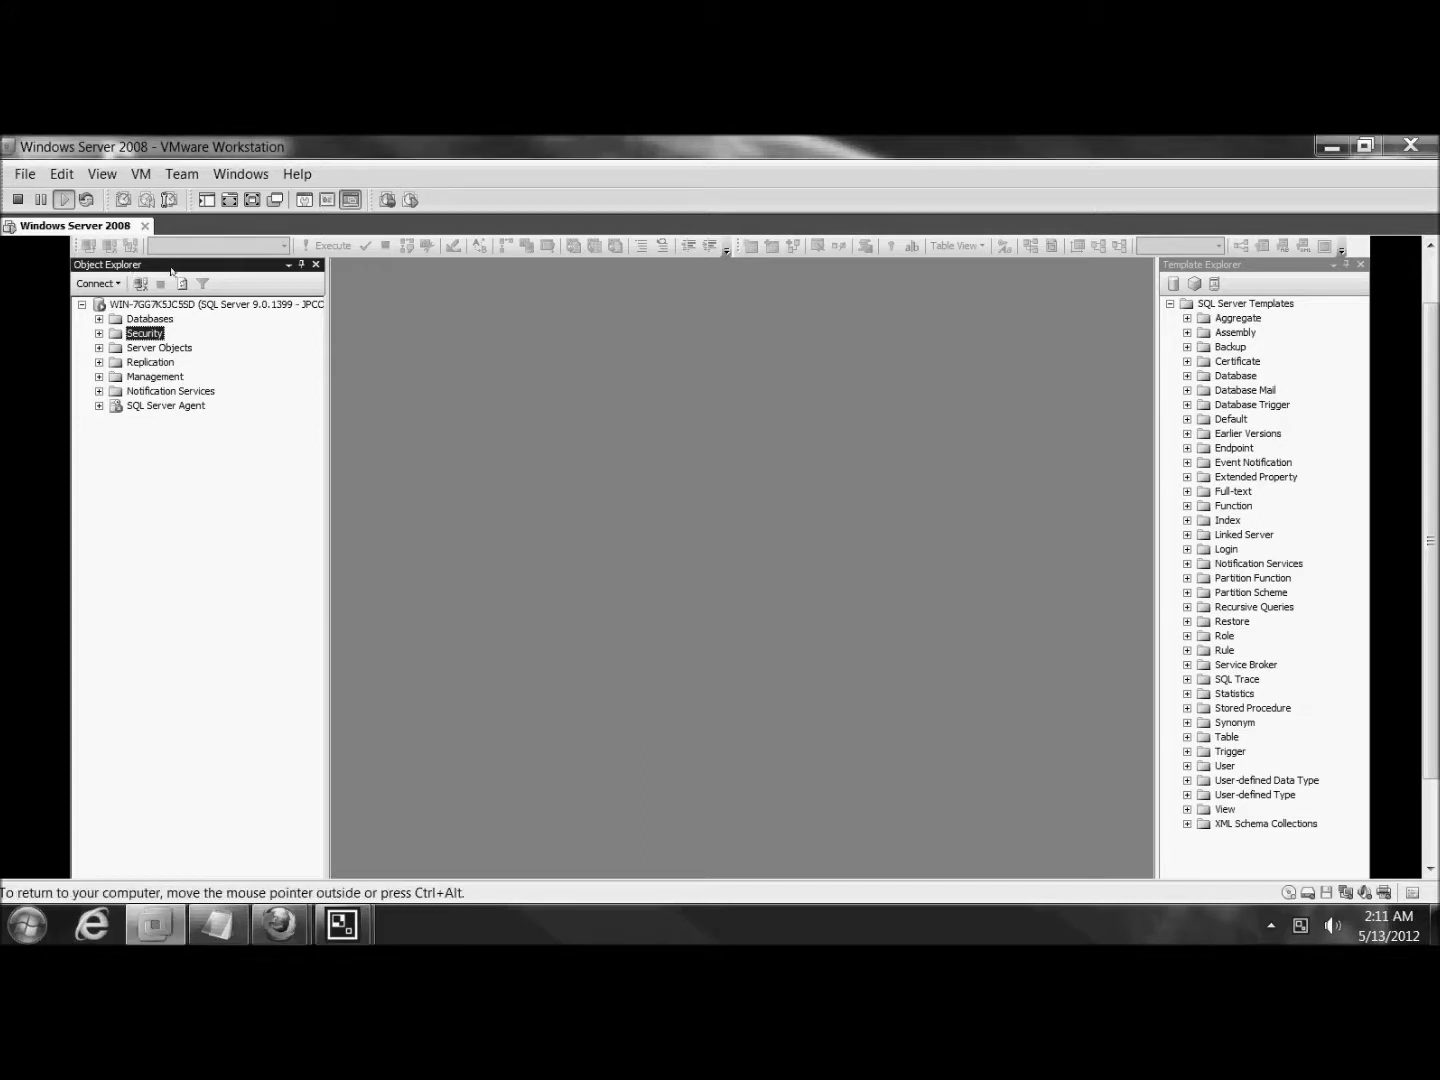
left_click(99, 333)
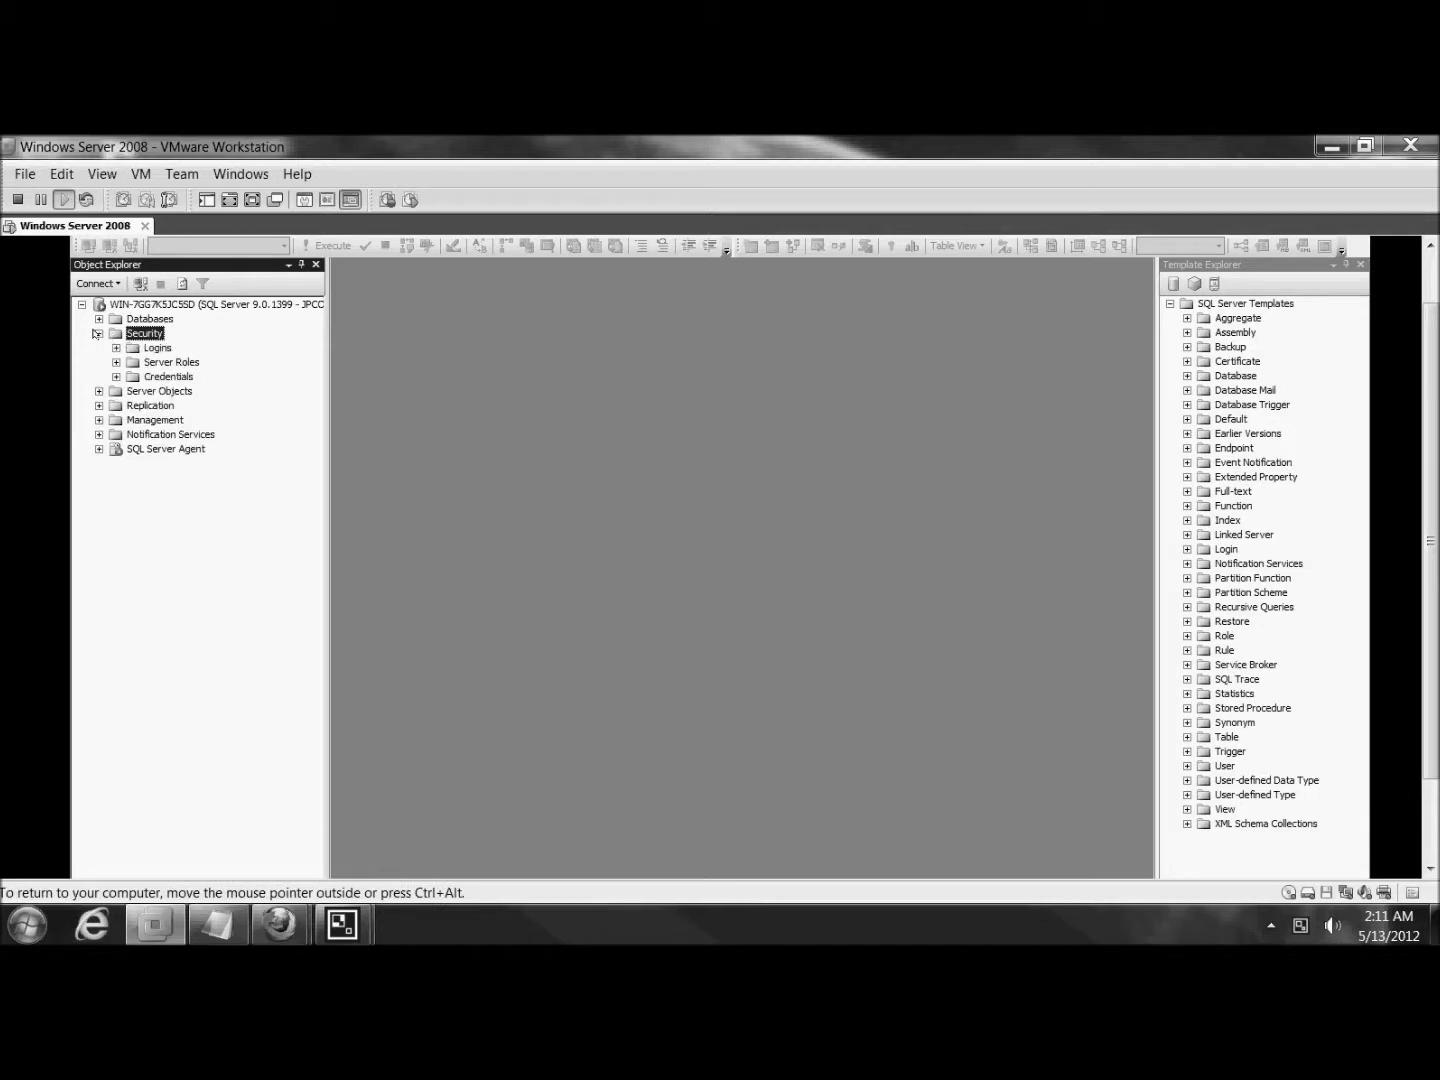
left_click(136, 349)
right_click(153, 350)
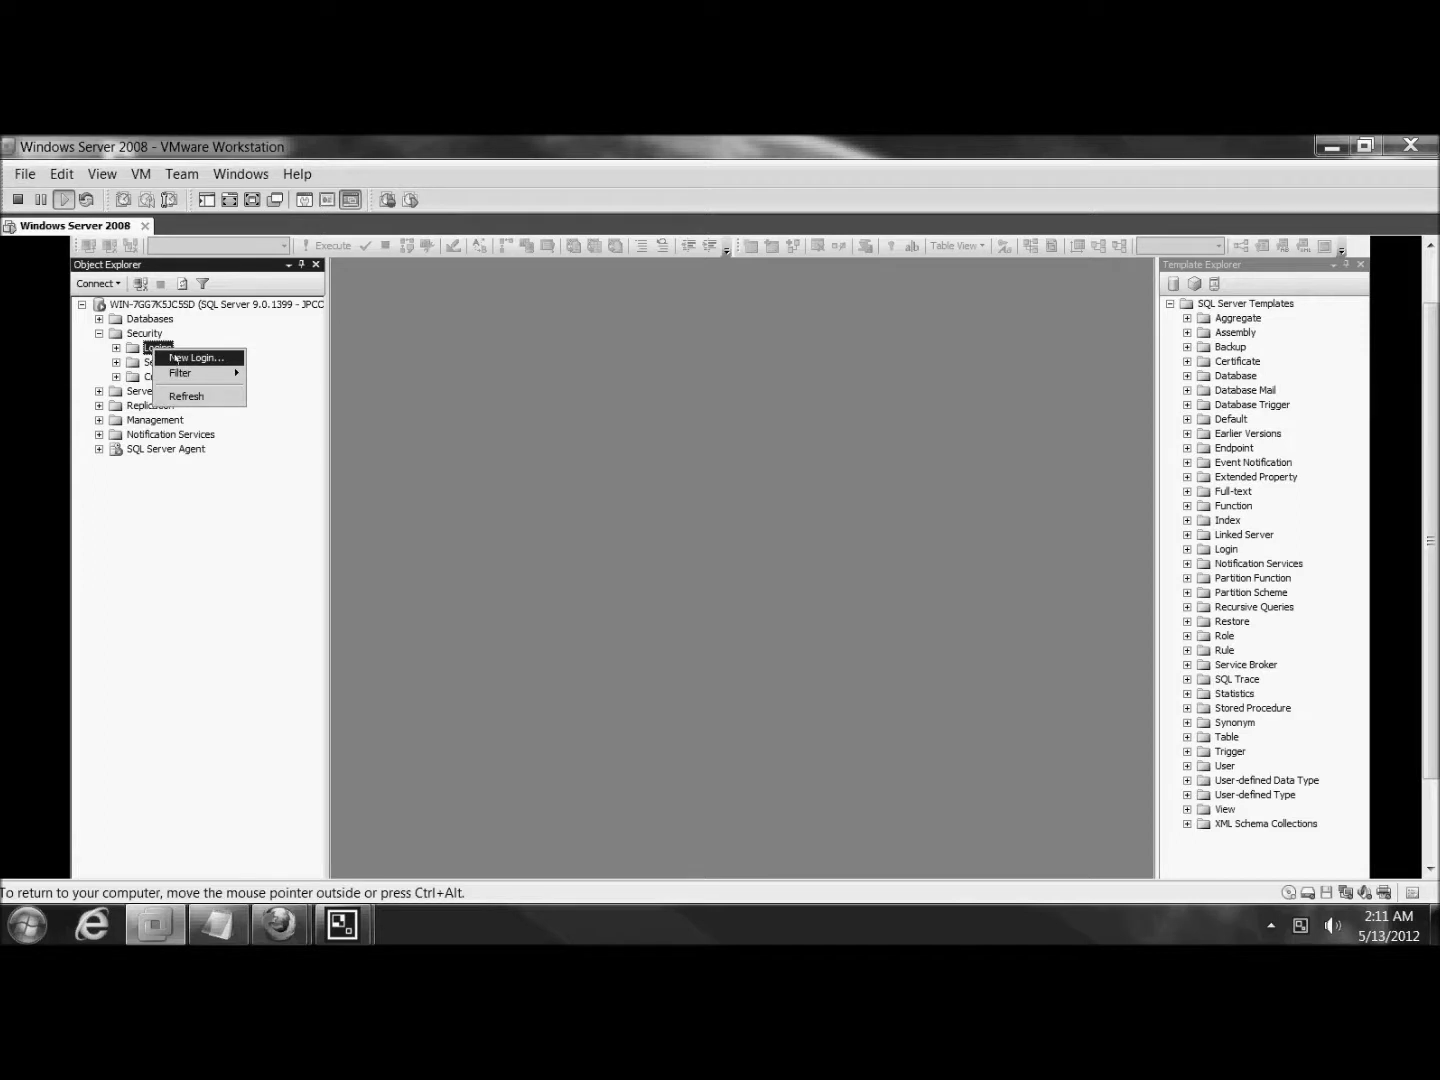
left_click(180, 358)
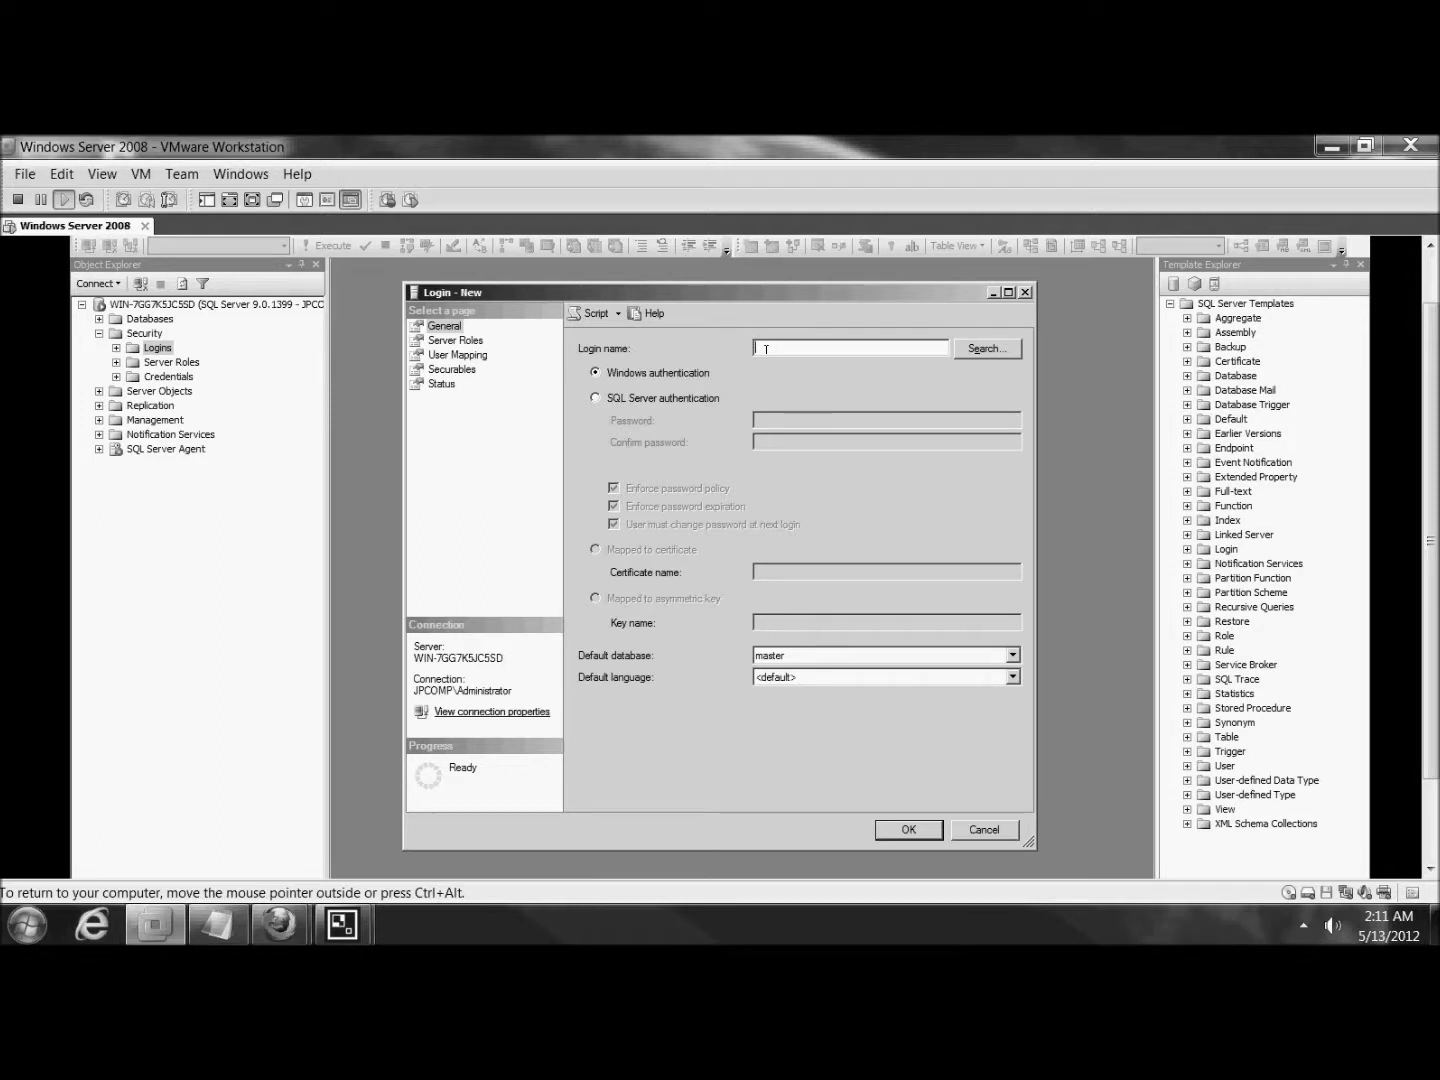
Name the login UserTest, choose SQL Server authentication, and fill in and confirm the login password
type("uSERT")
key("BackSpace")
key("BackSpace")
key("BackSpace")
key("BackSpace")
key("BackSpace")
key("BackSpace")
key("BackSpace")
type("UserTesy")
key("BackSpace")
type("t")
left_click(594, 397)
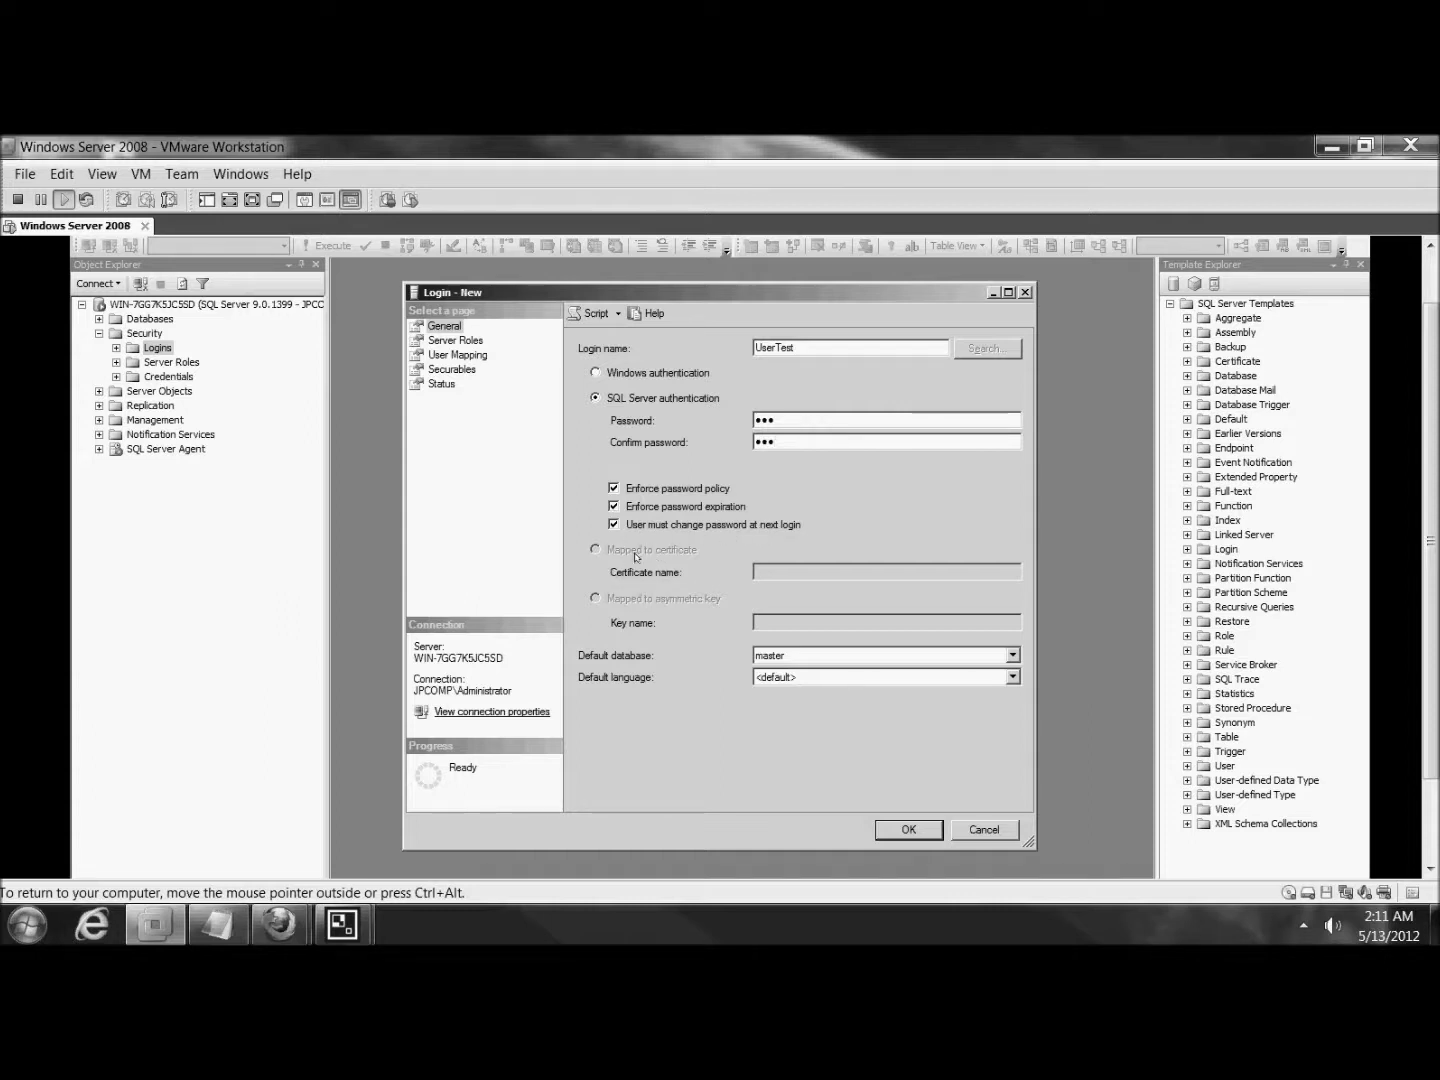
Set the default database to Test, keep the default language as <default>, and try to create the login
left_click(859, 656)
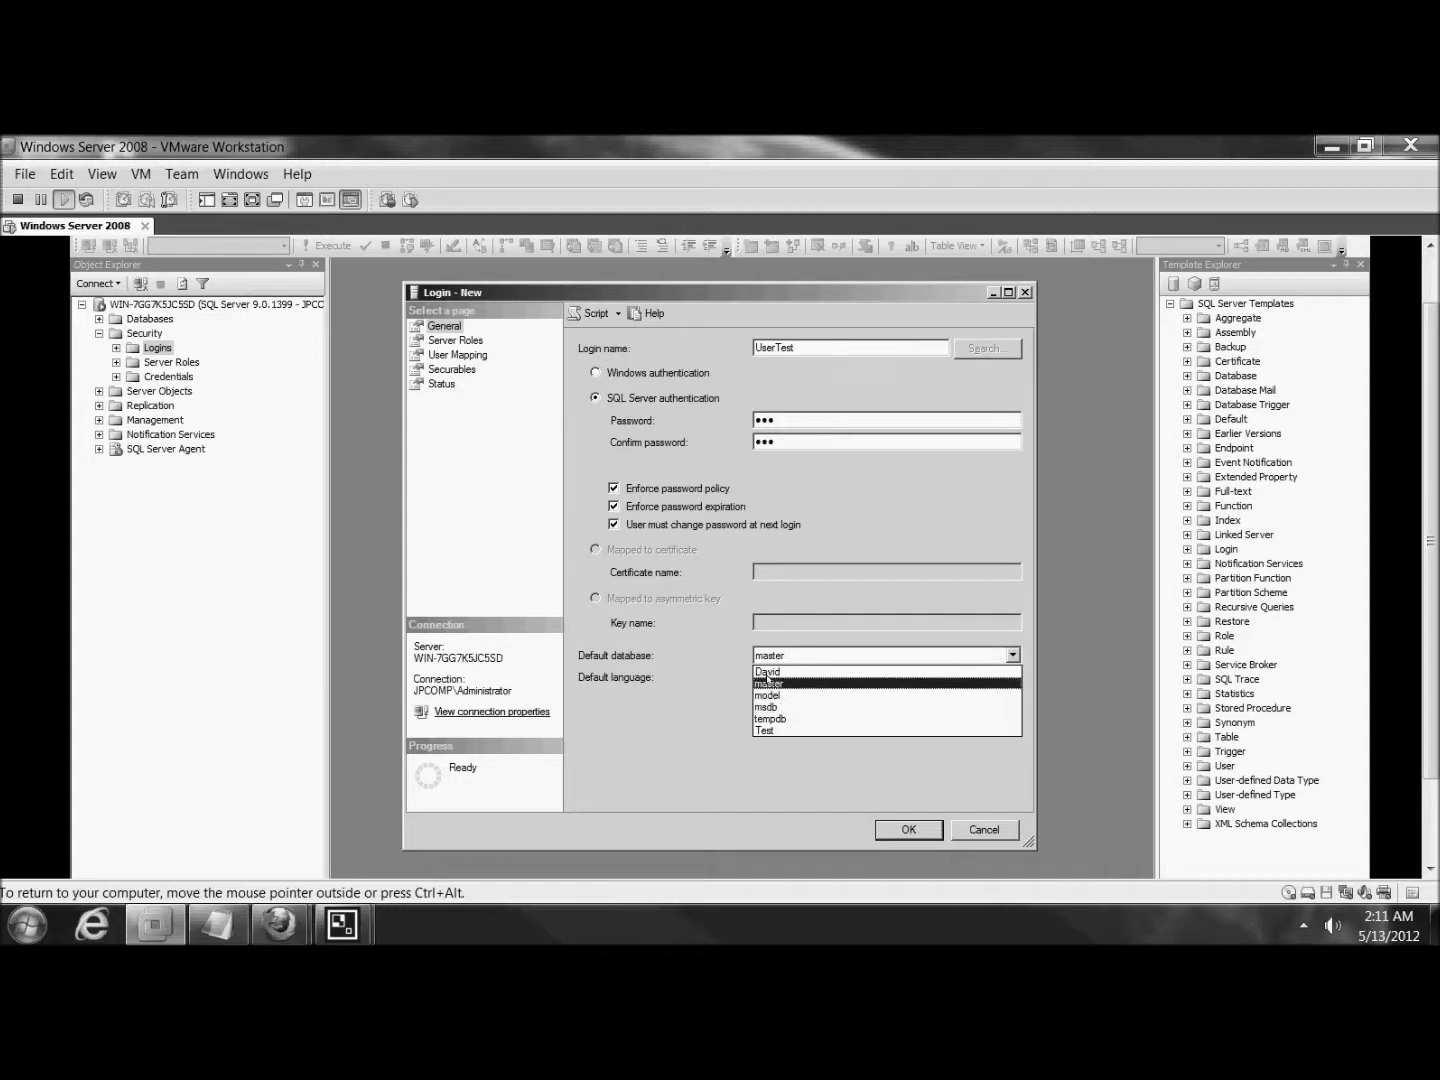
left_click(757, 731)
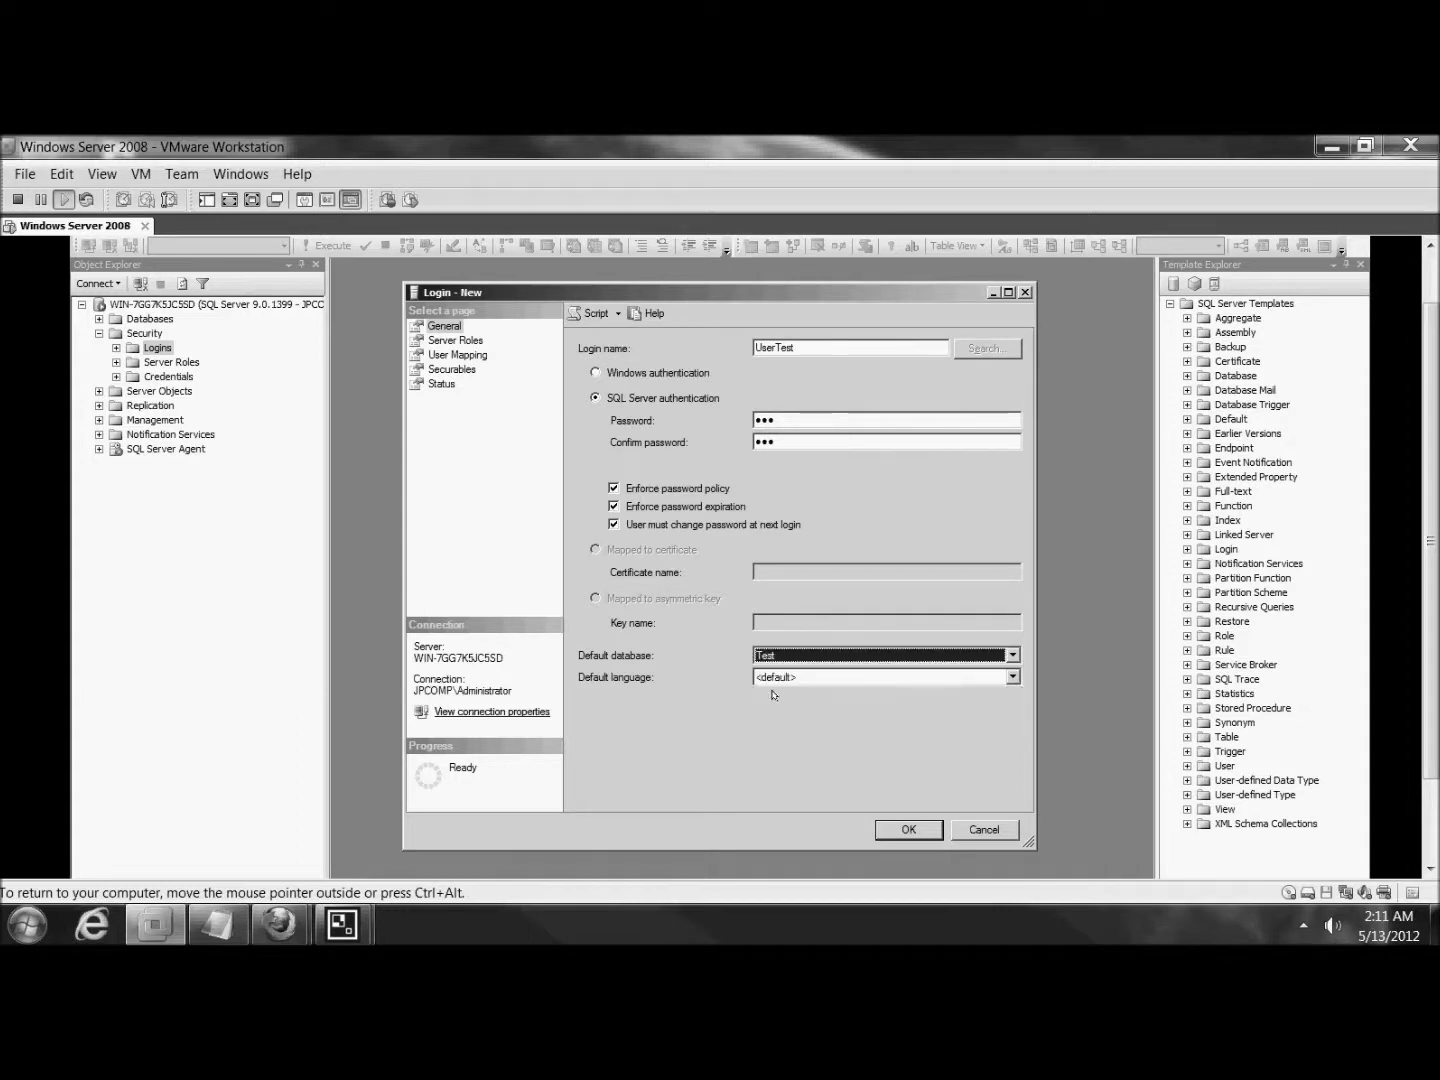
left_click(777, 679)
left_click(765, 706)
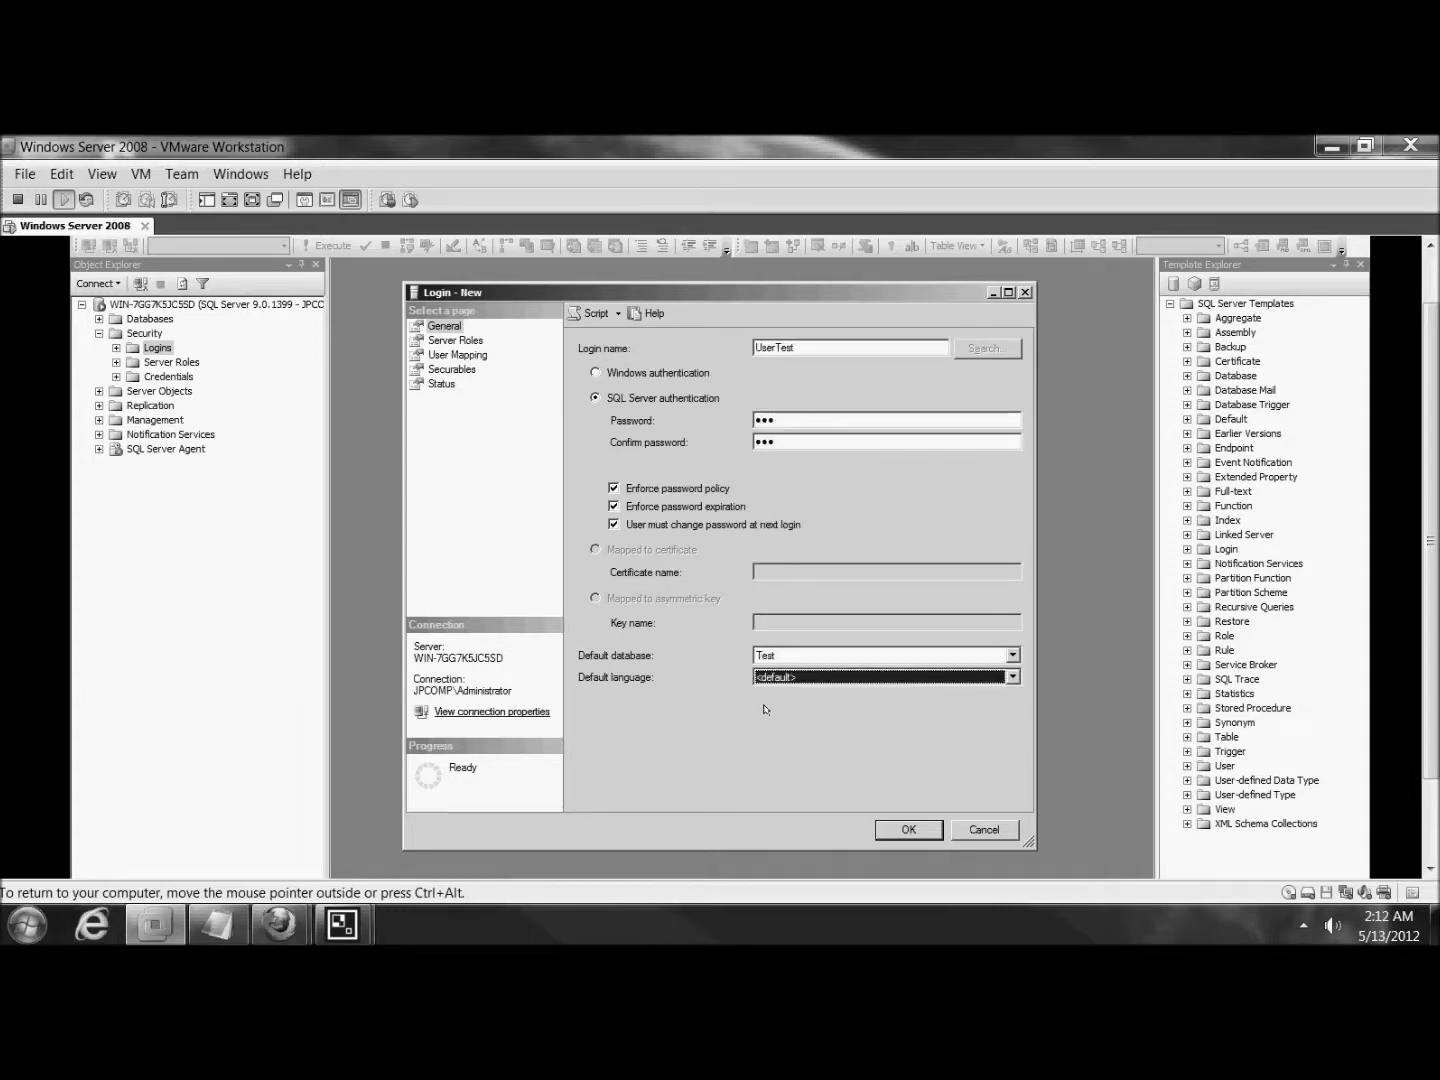
left_click(794, 681)
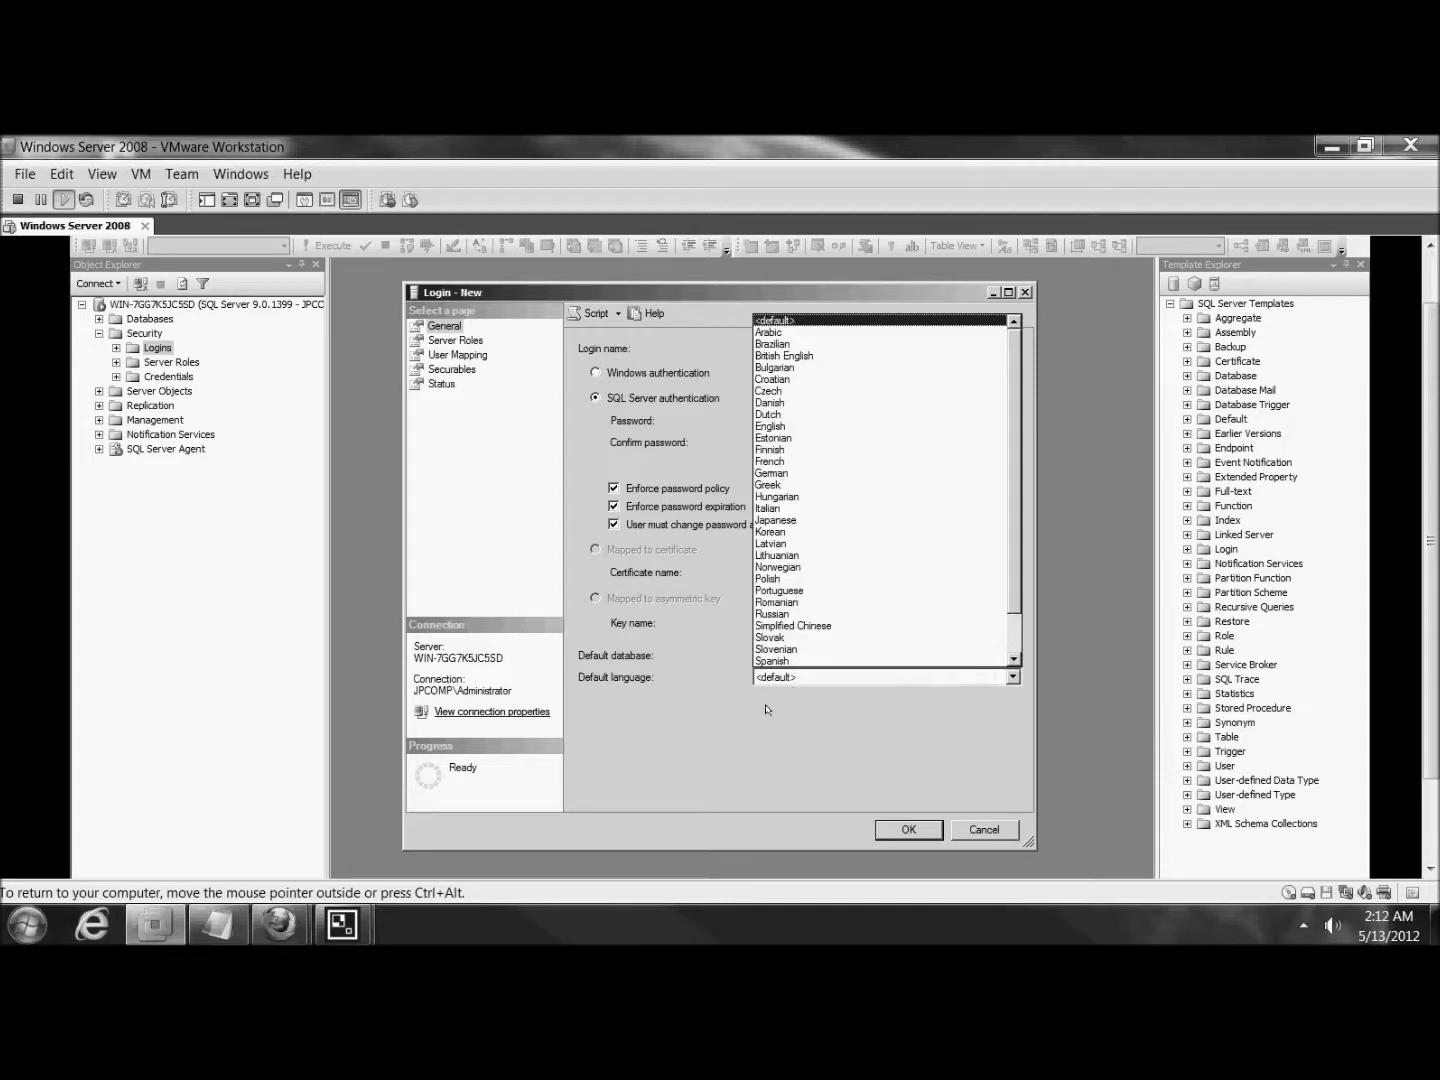
left_click(767, 707)
left_click(893, 832)
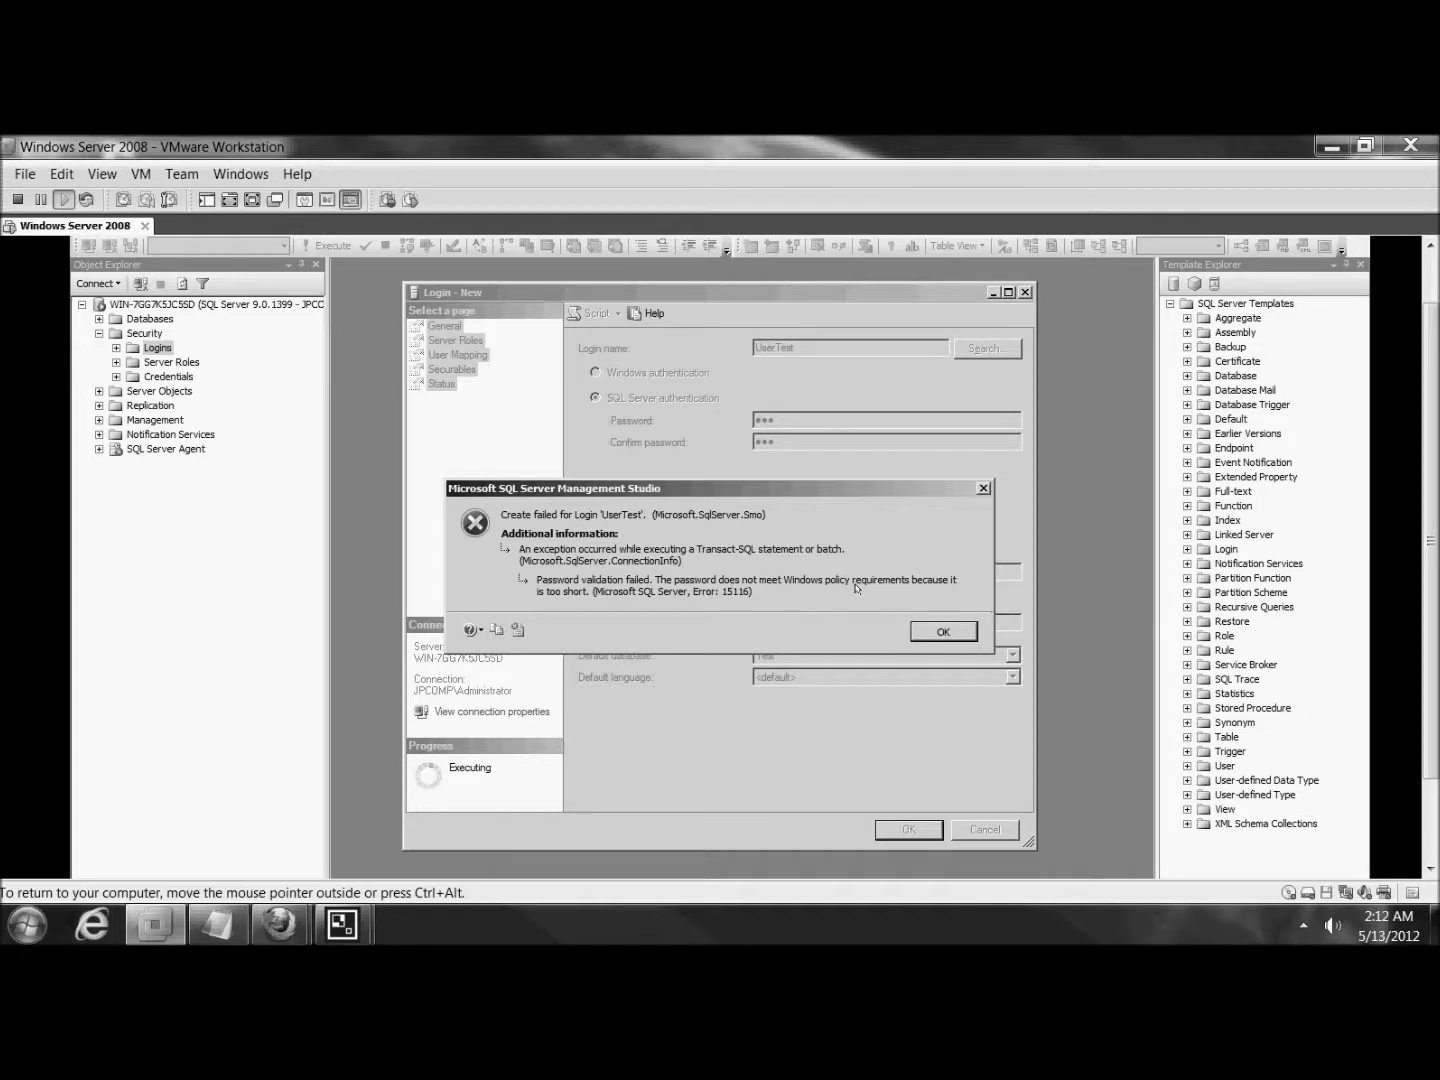
left_click(937, 632)
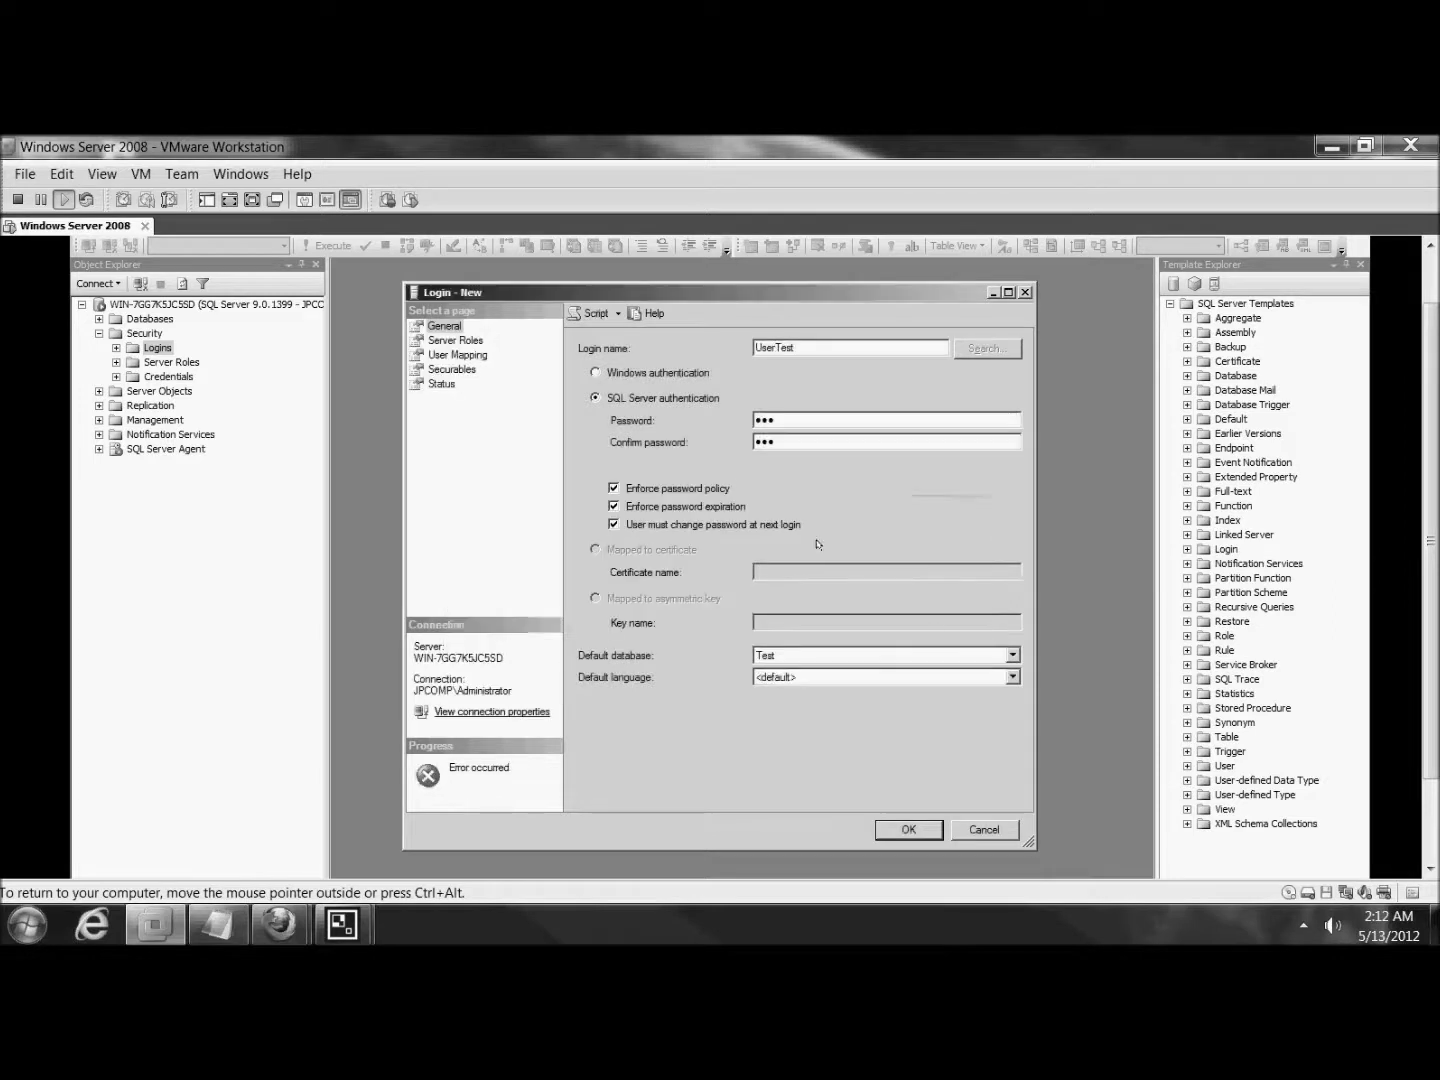
Highlight the sysadmin server role without enabling it, and map the login to the David and Test databases
left_click(440, 342)
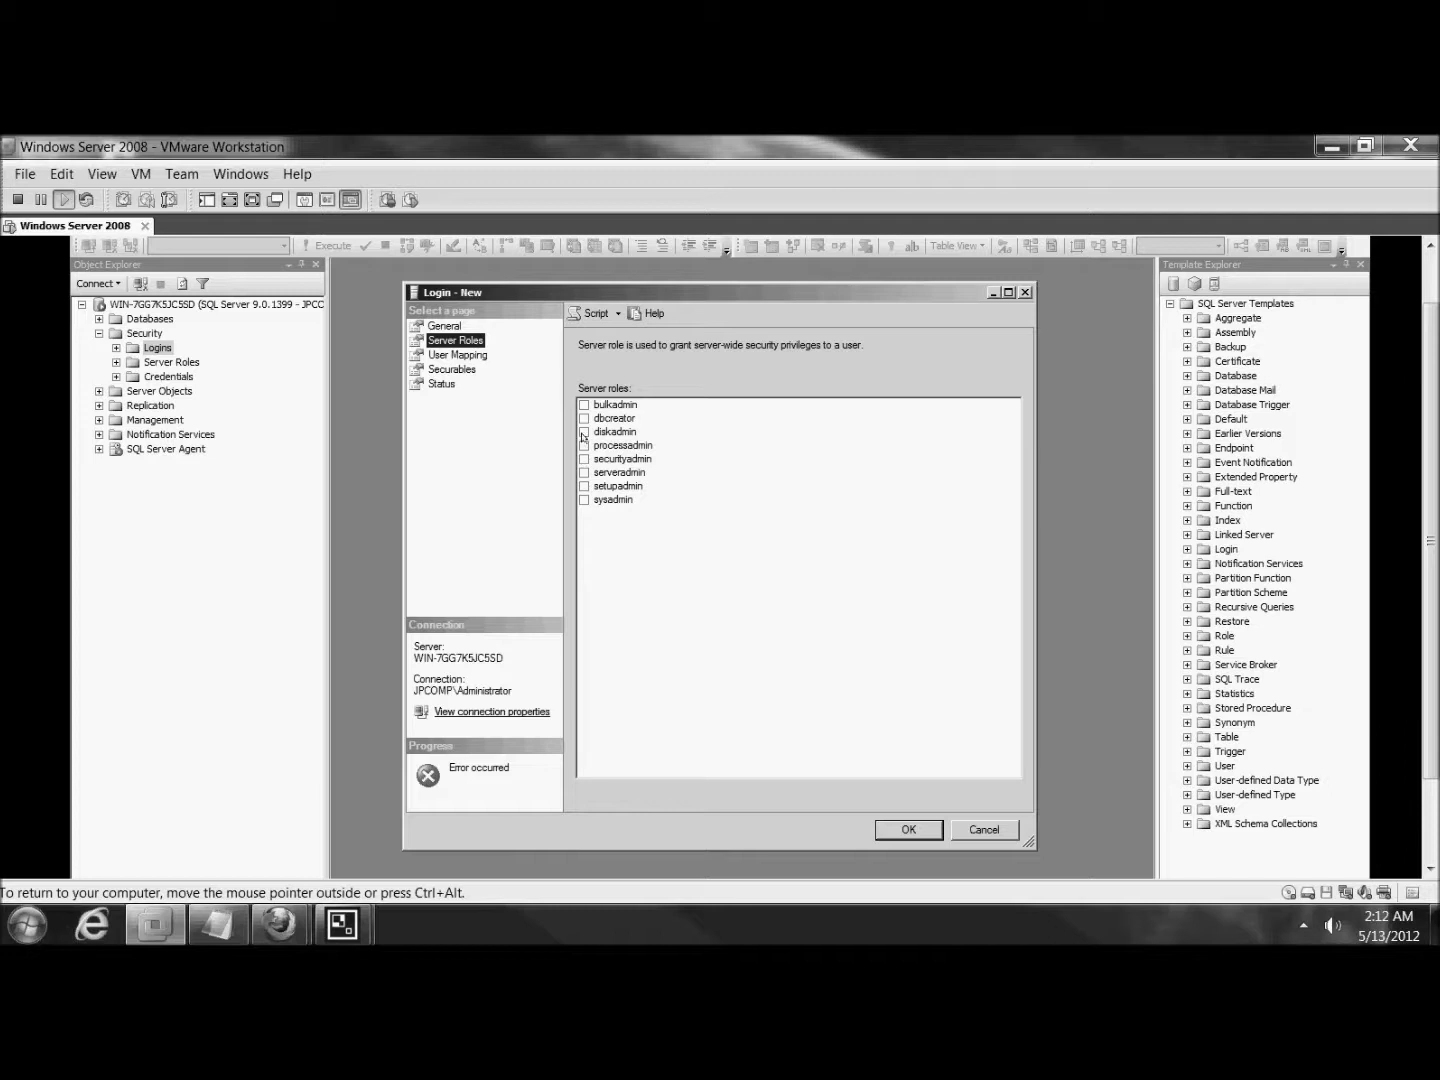
left_click(583, 497)
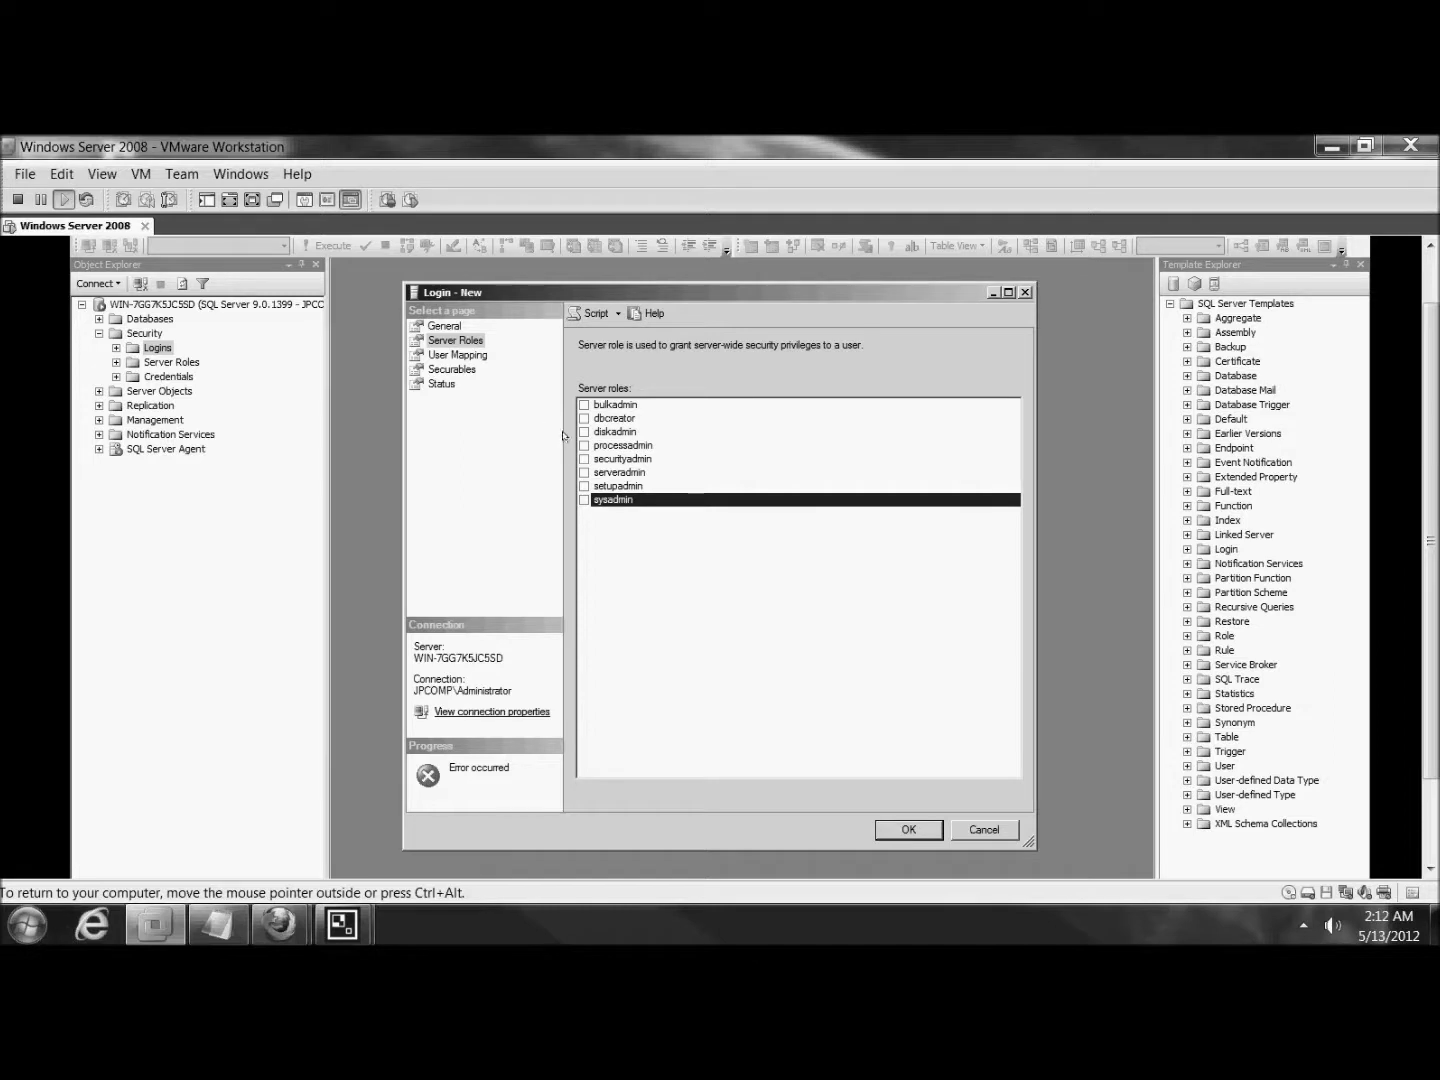
left_click(458, 354)
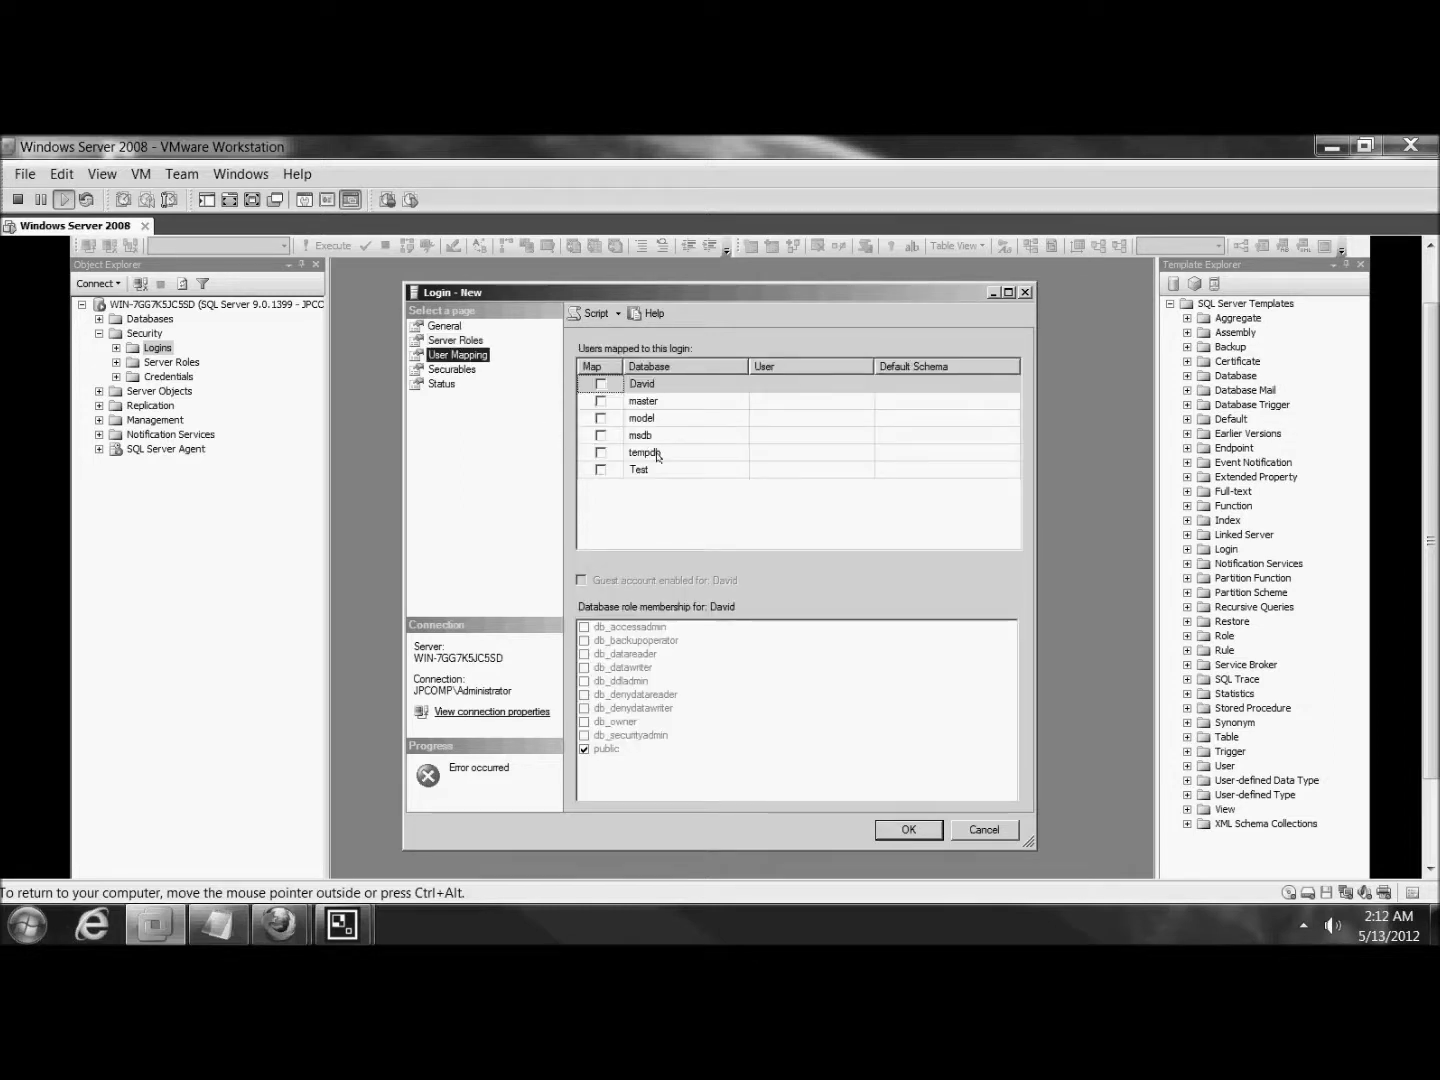
left_click(600, 383)
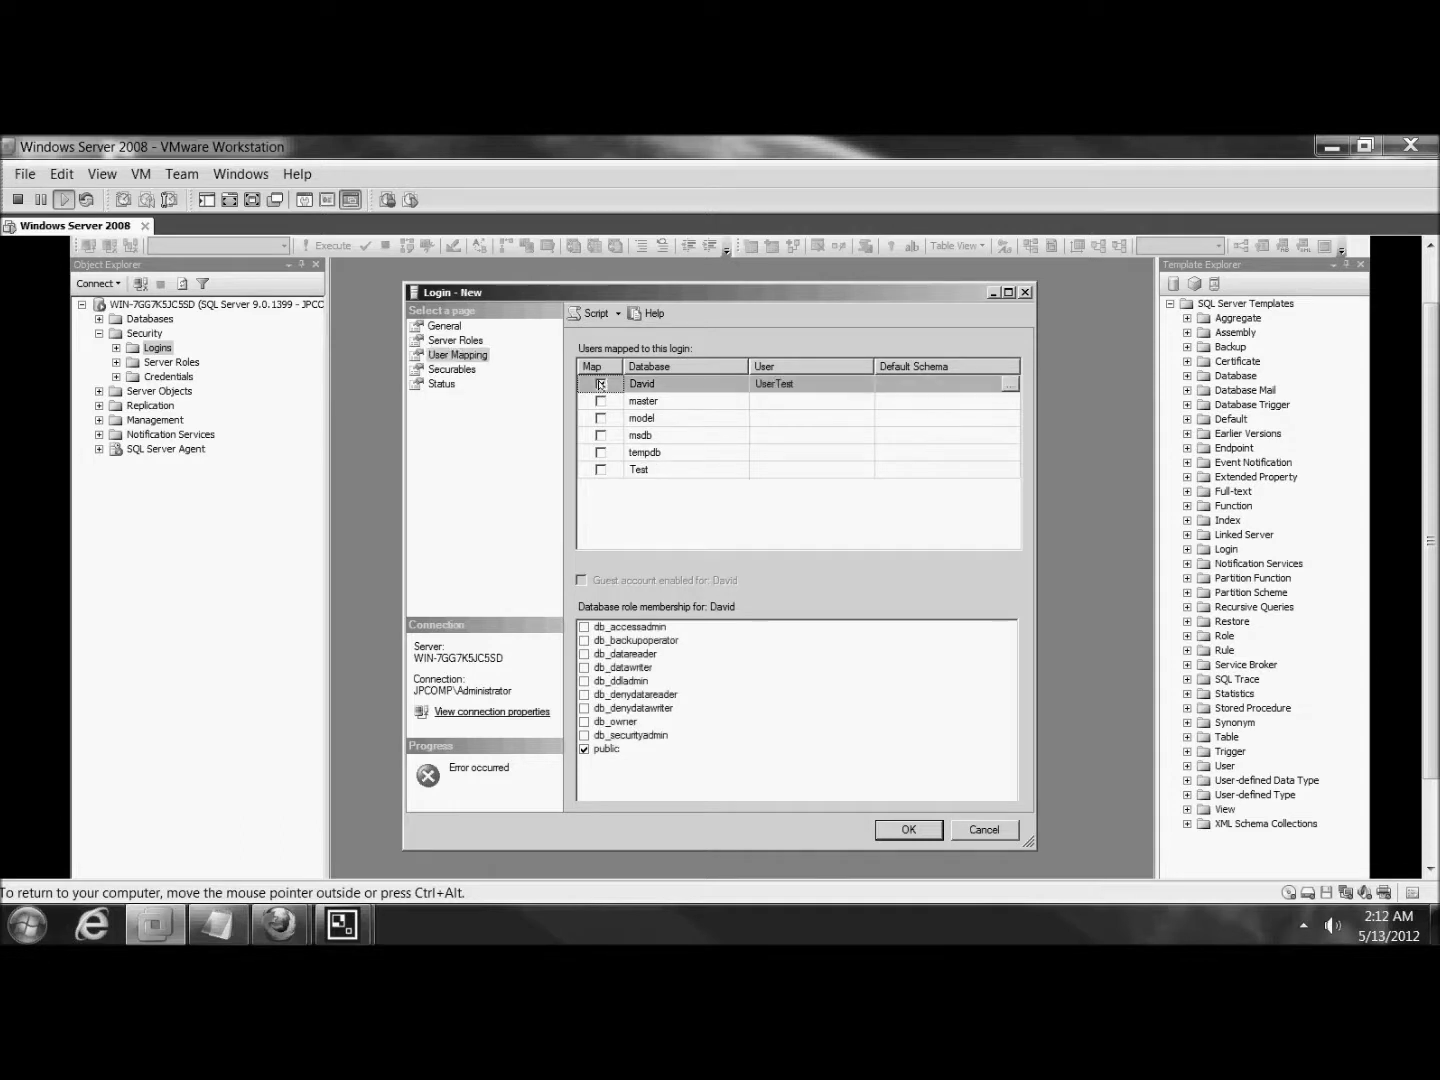
left_click(600, 469)
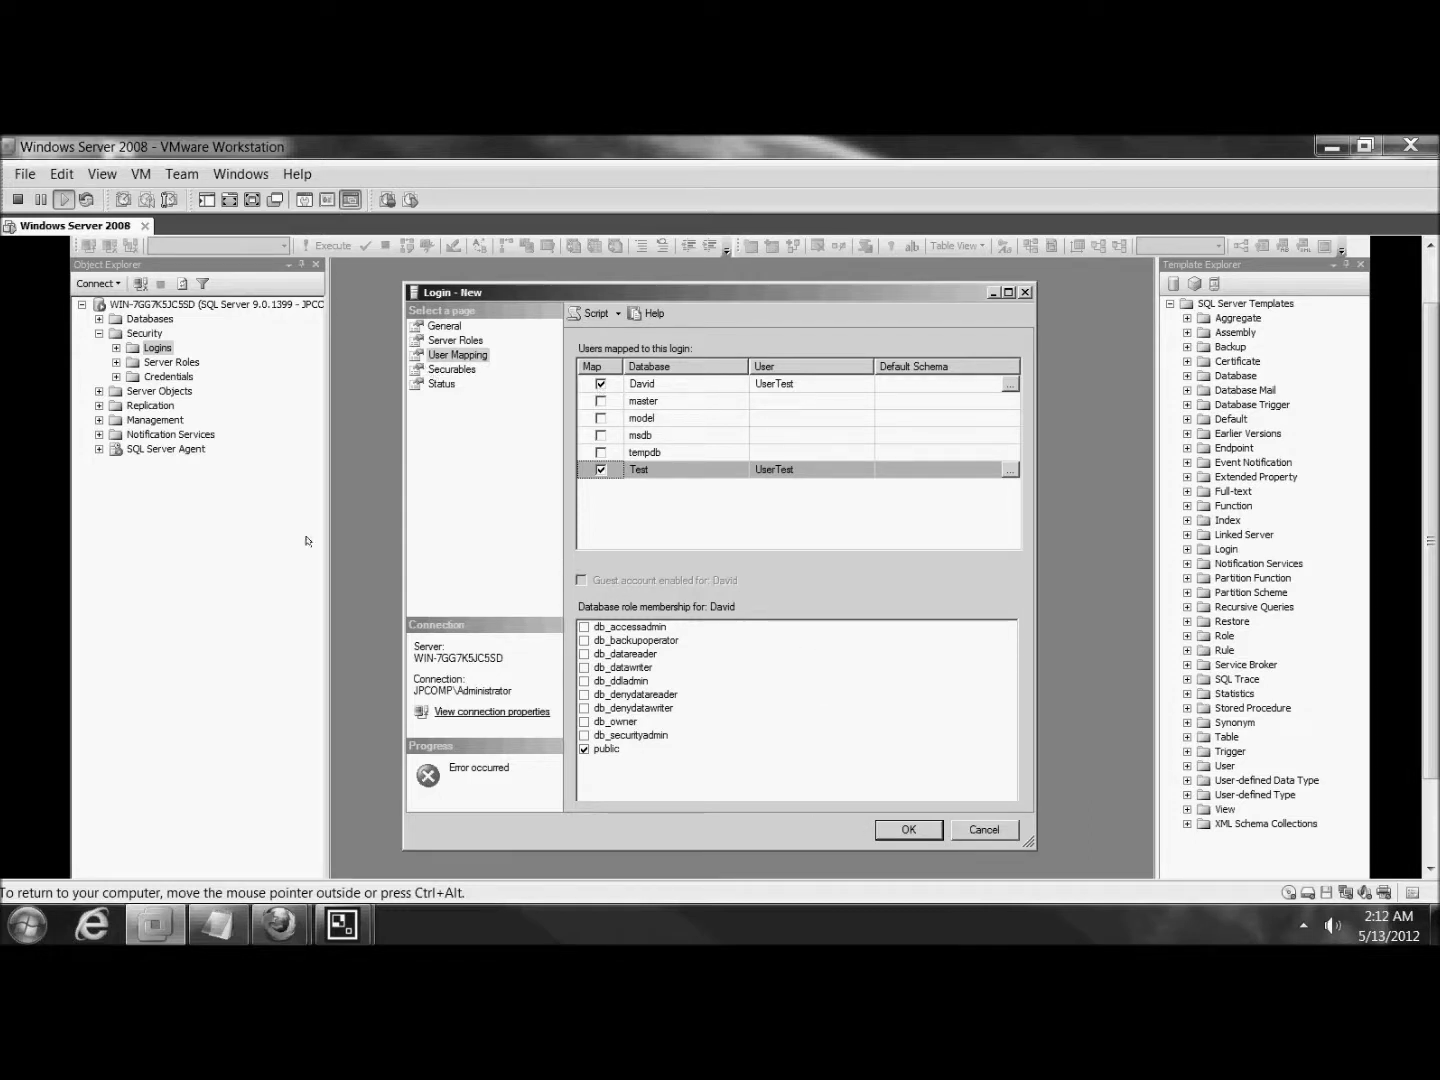
Review the login's user mapping and securables, including the object types offered for specific objects, without adding any
left_click(452, 369)
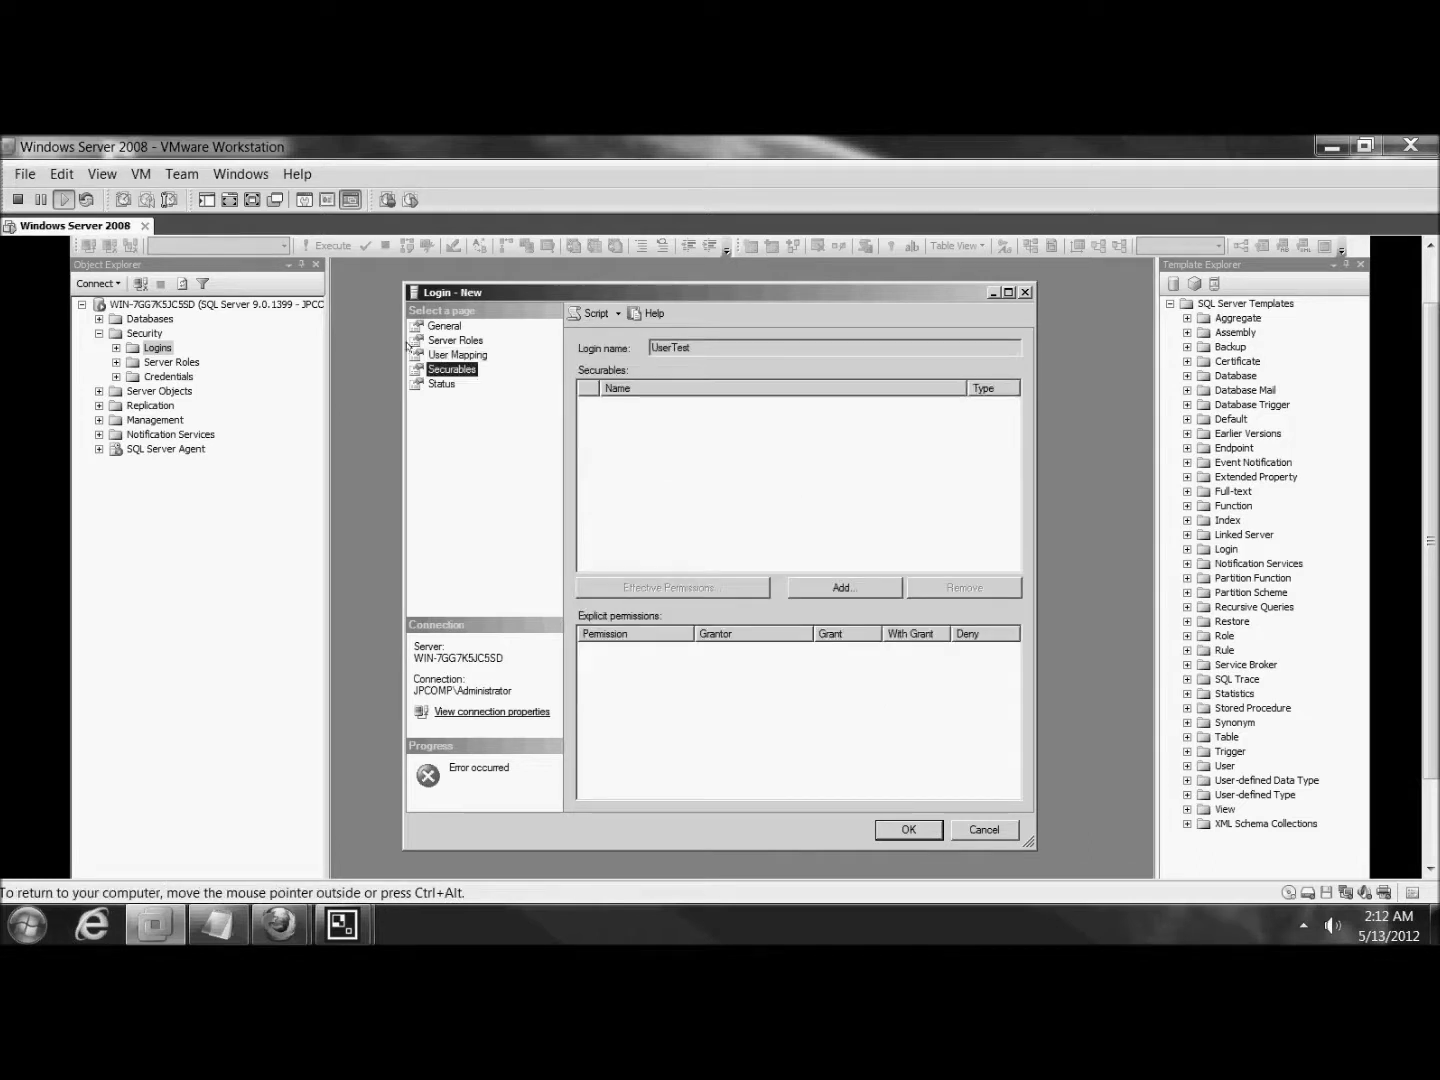
left_click(444, 356)
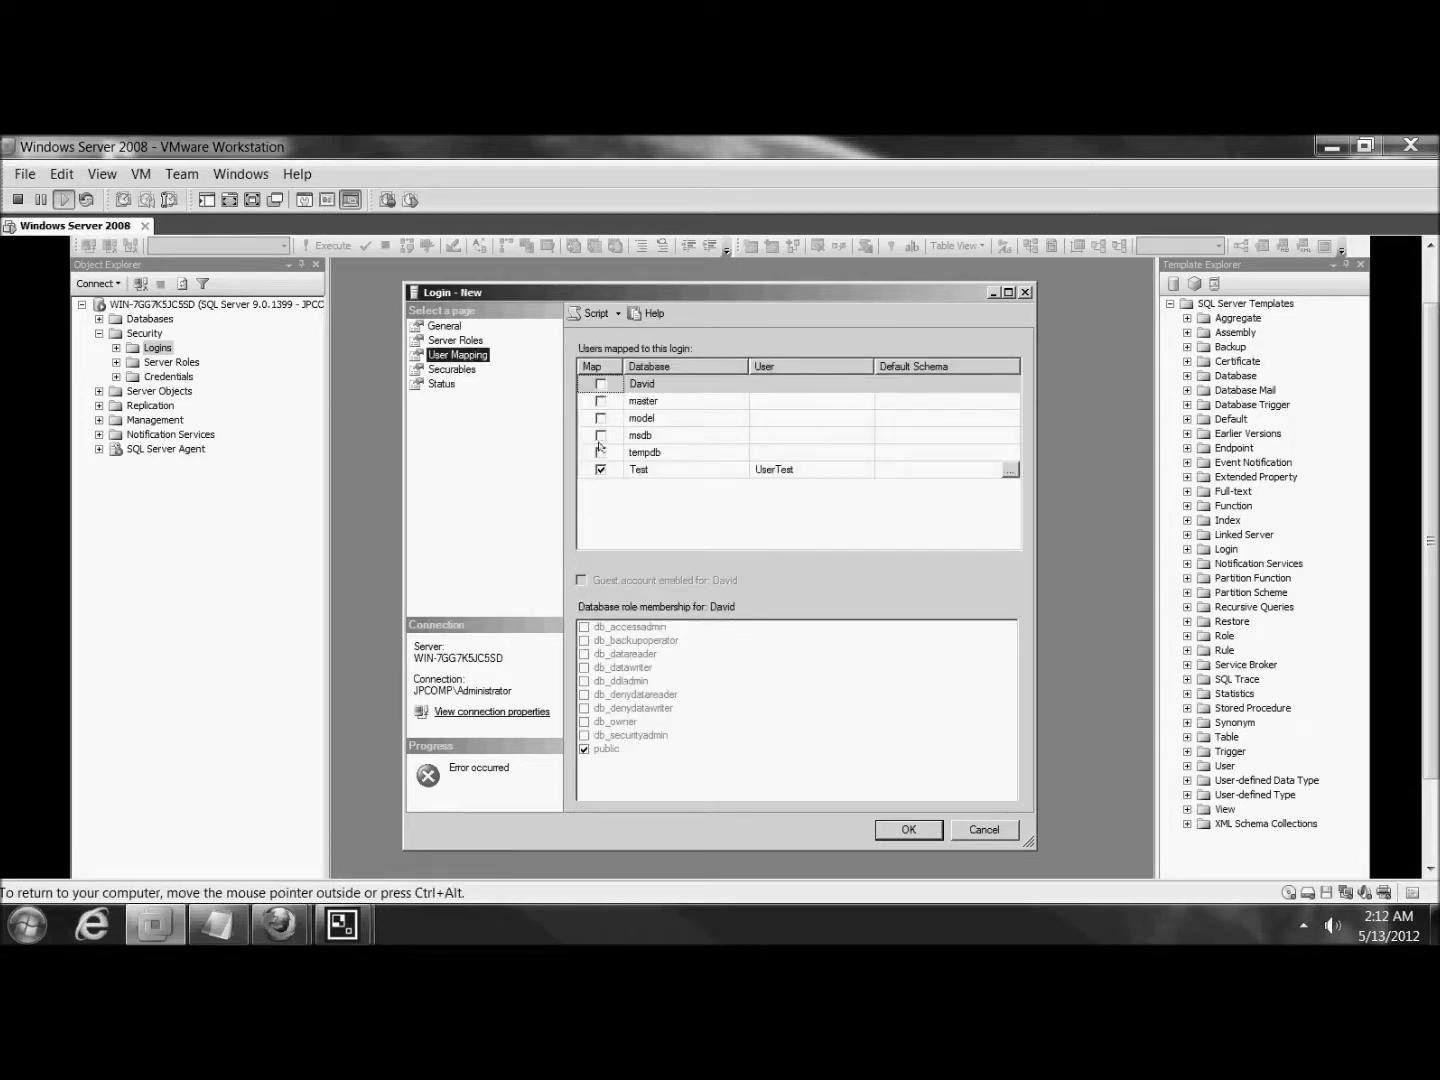
left_click(452, 370)
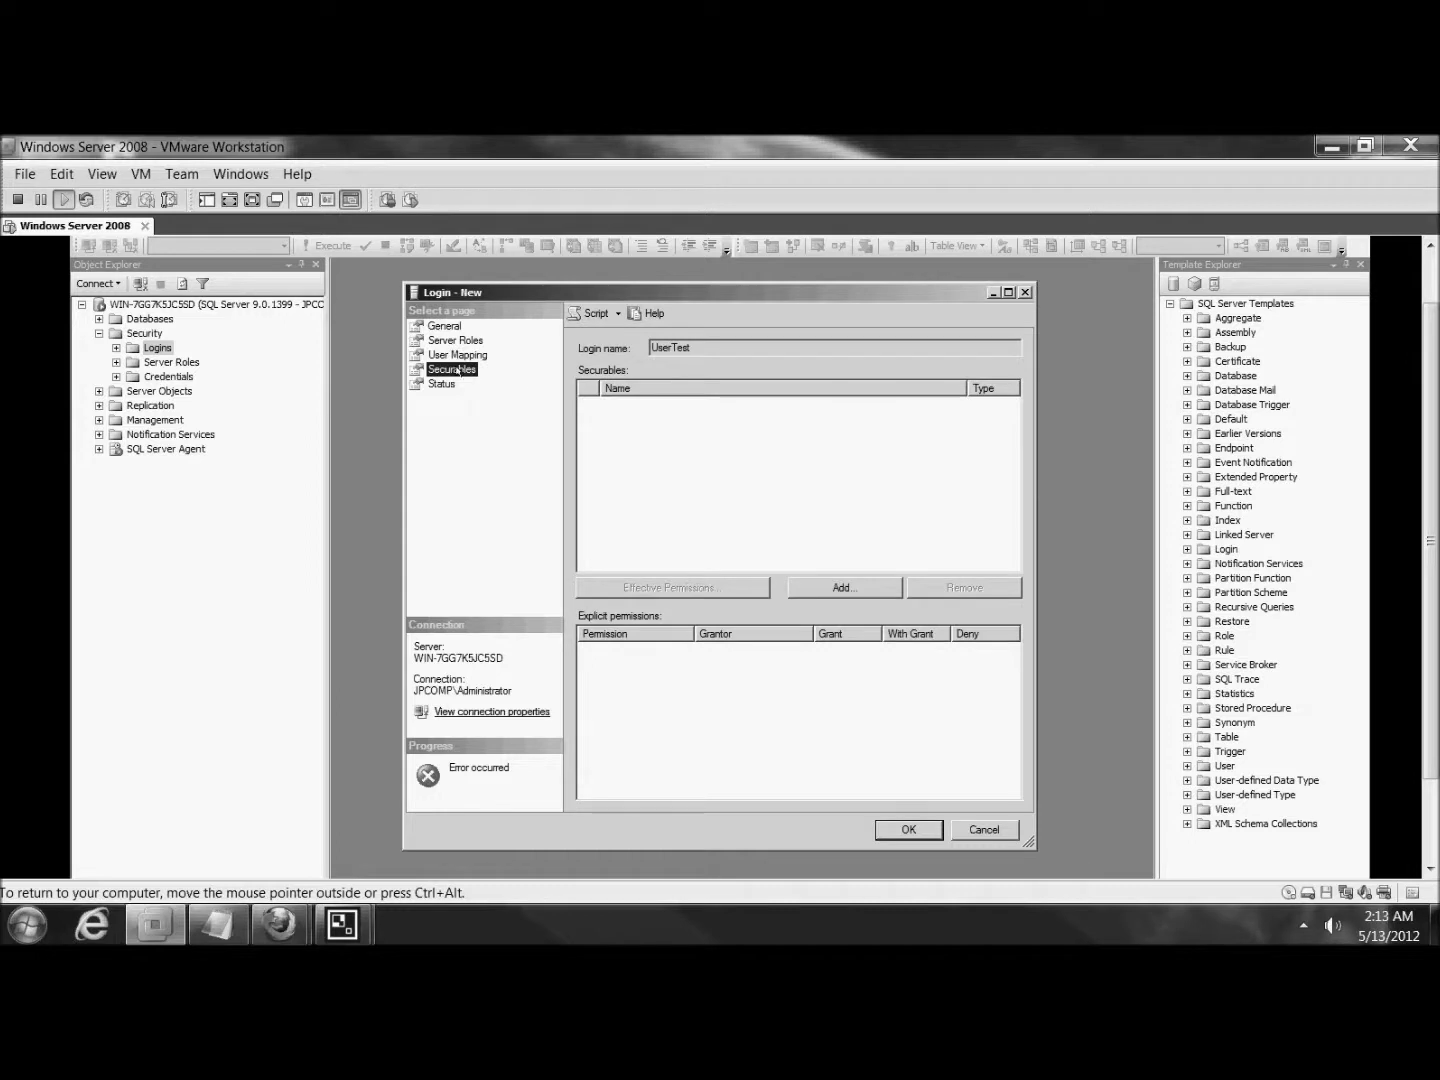
left_click(840, 589)
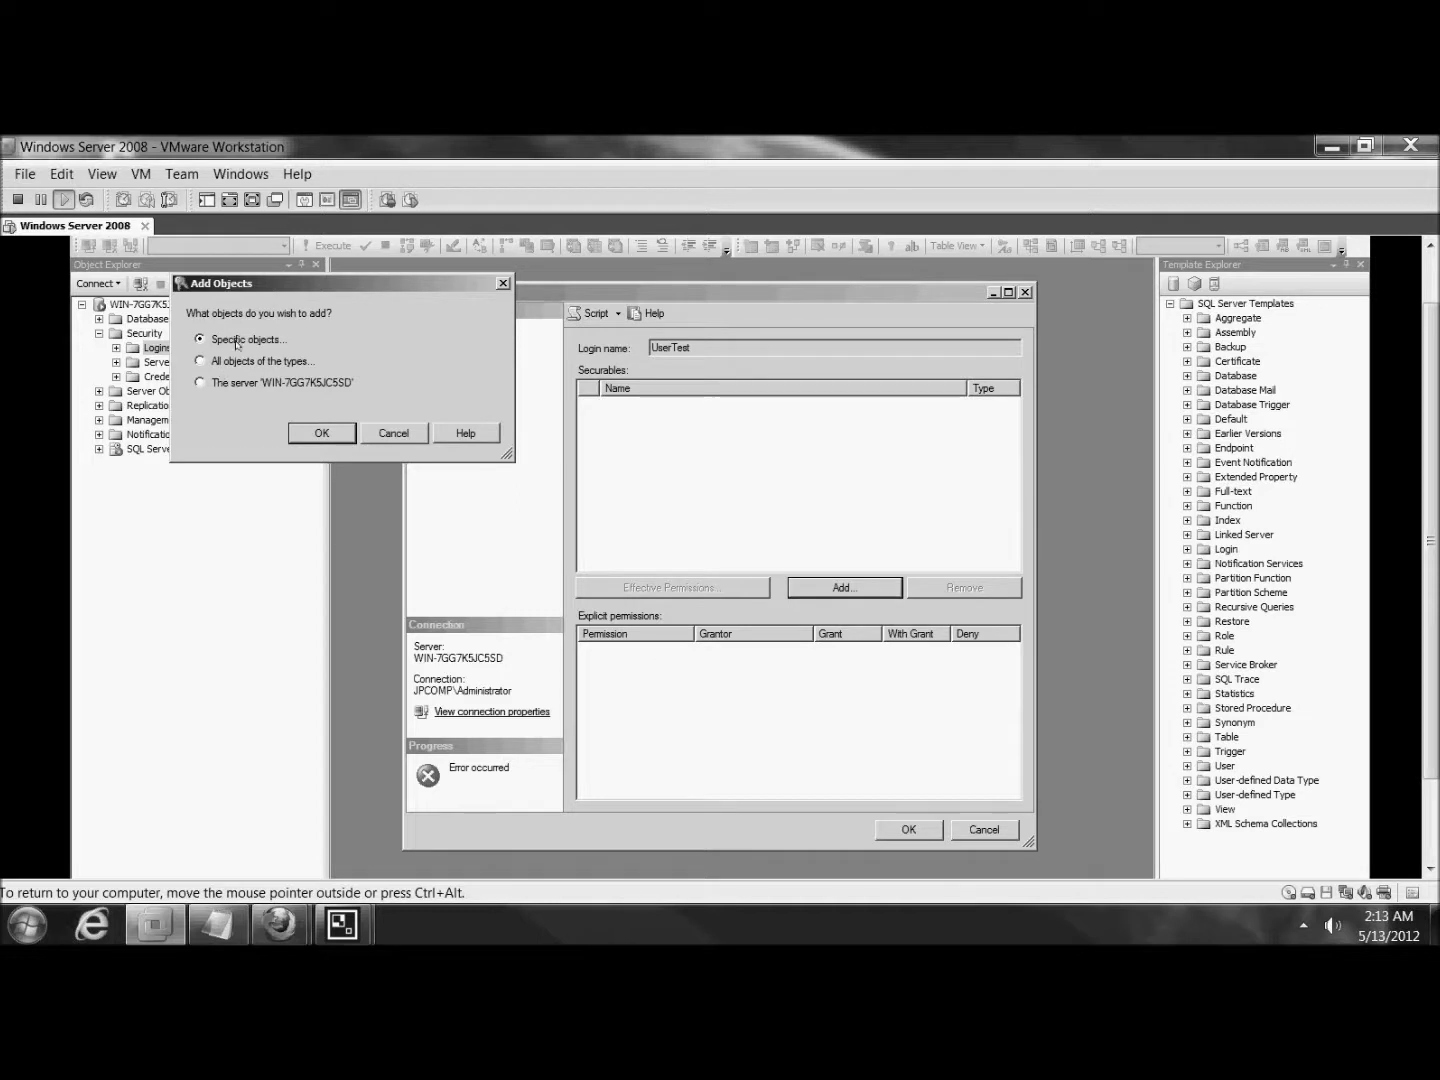
left_click(313, 432)
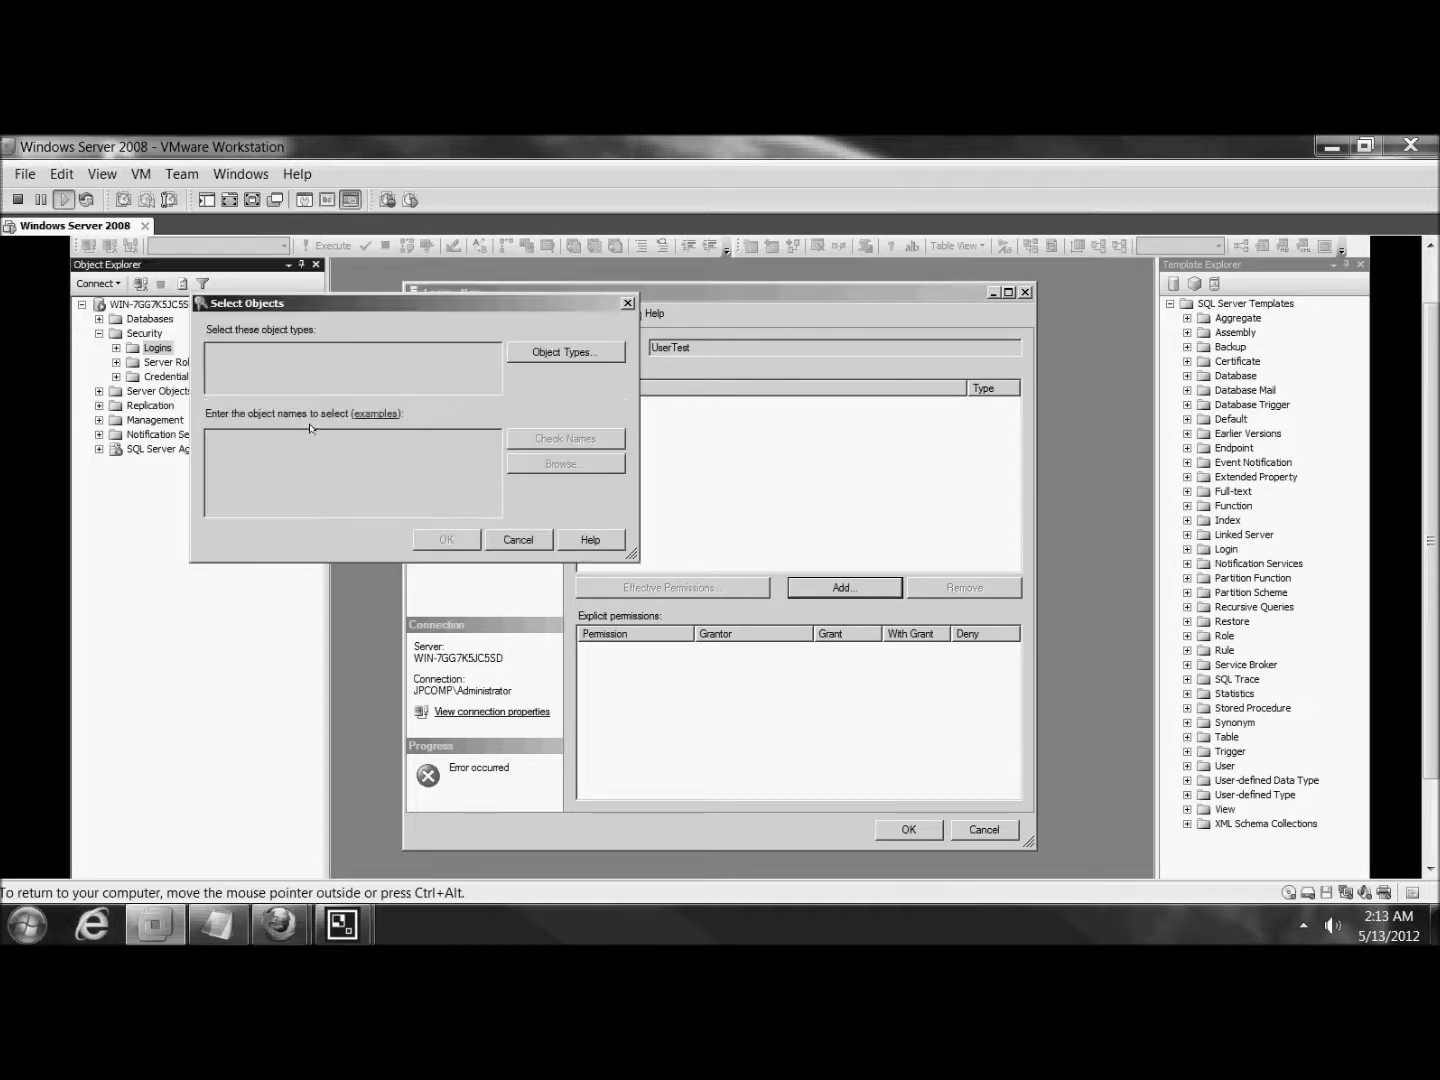
left_click(590, 355)
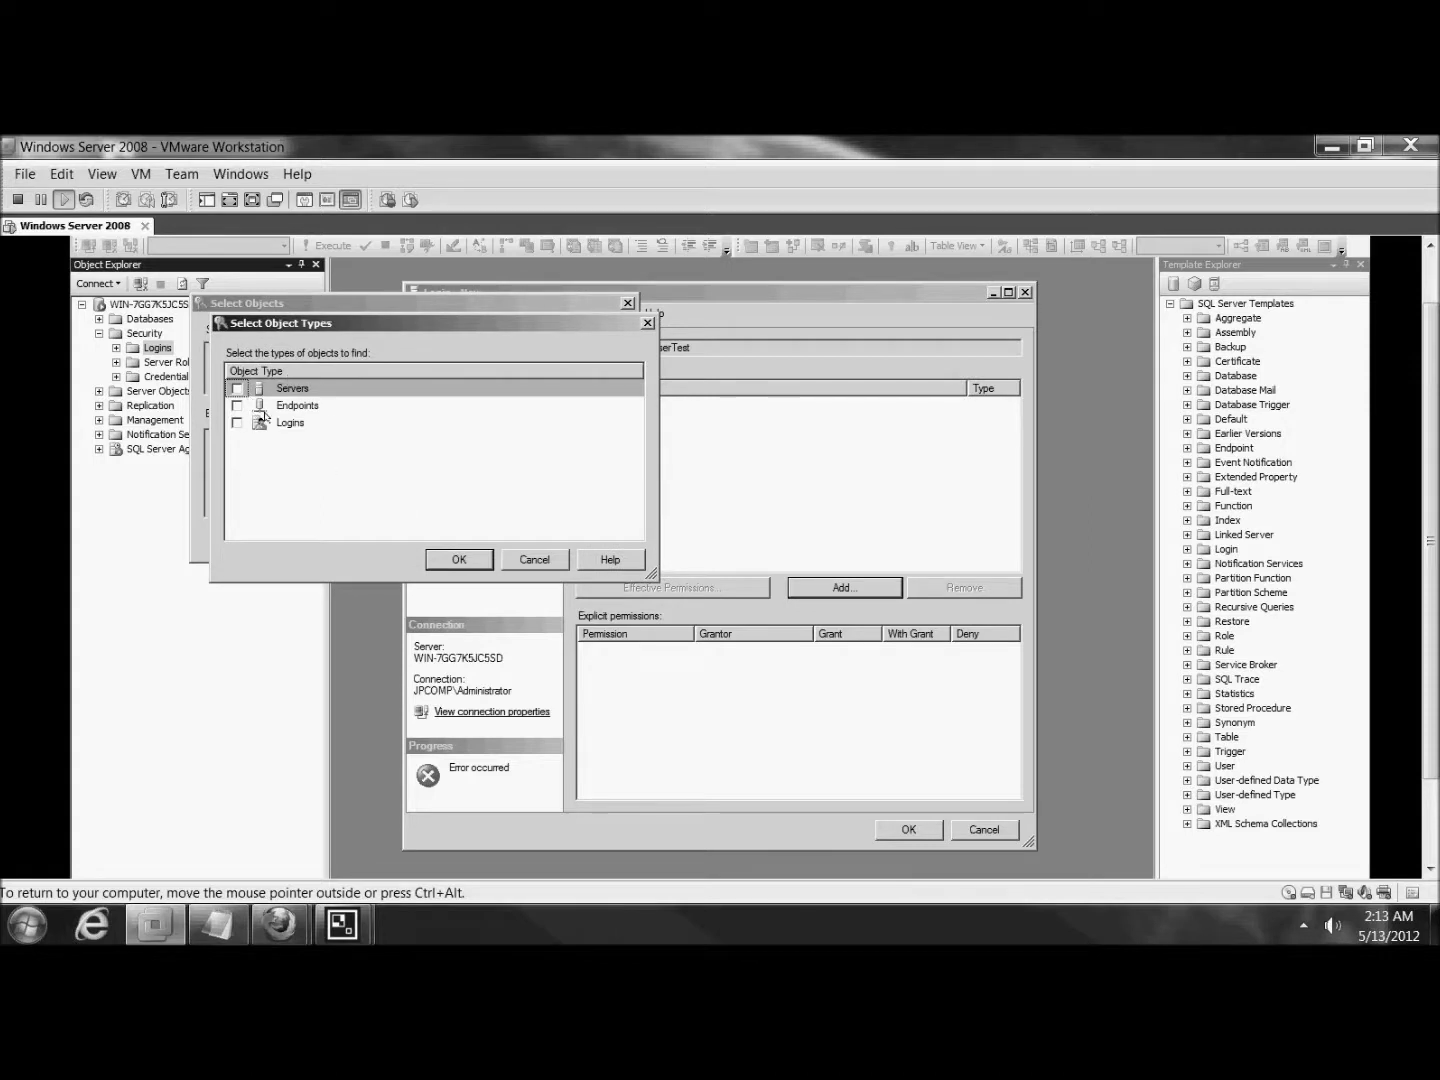
left_click(510, 553)
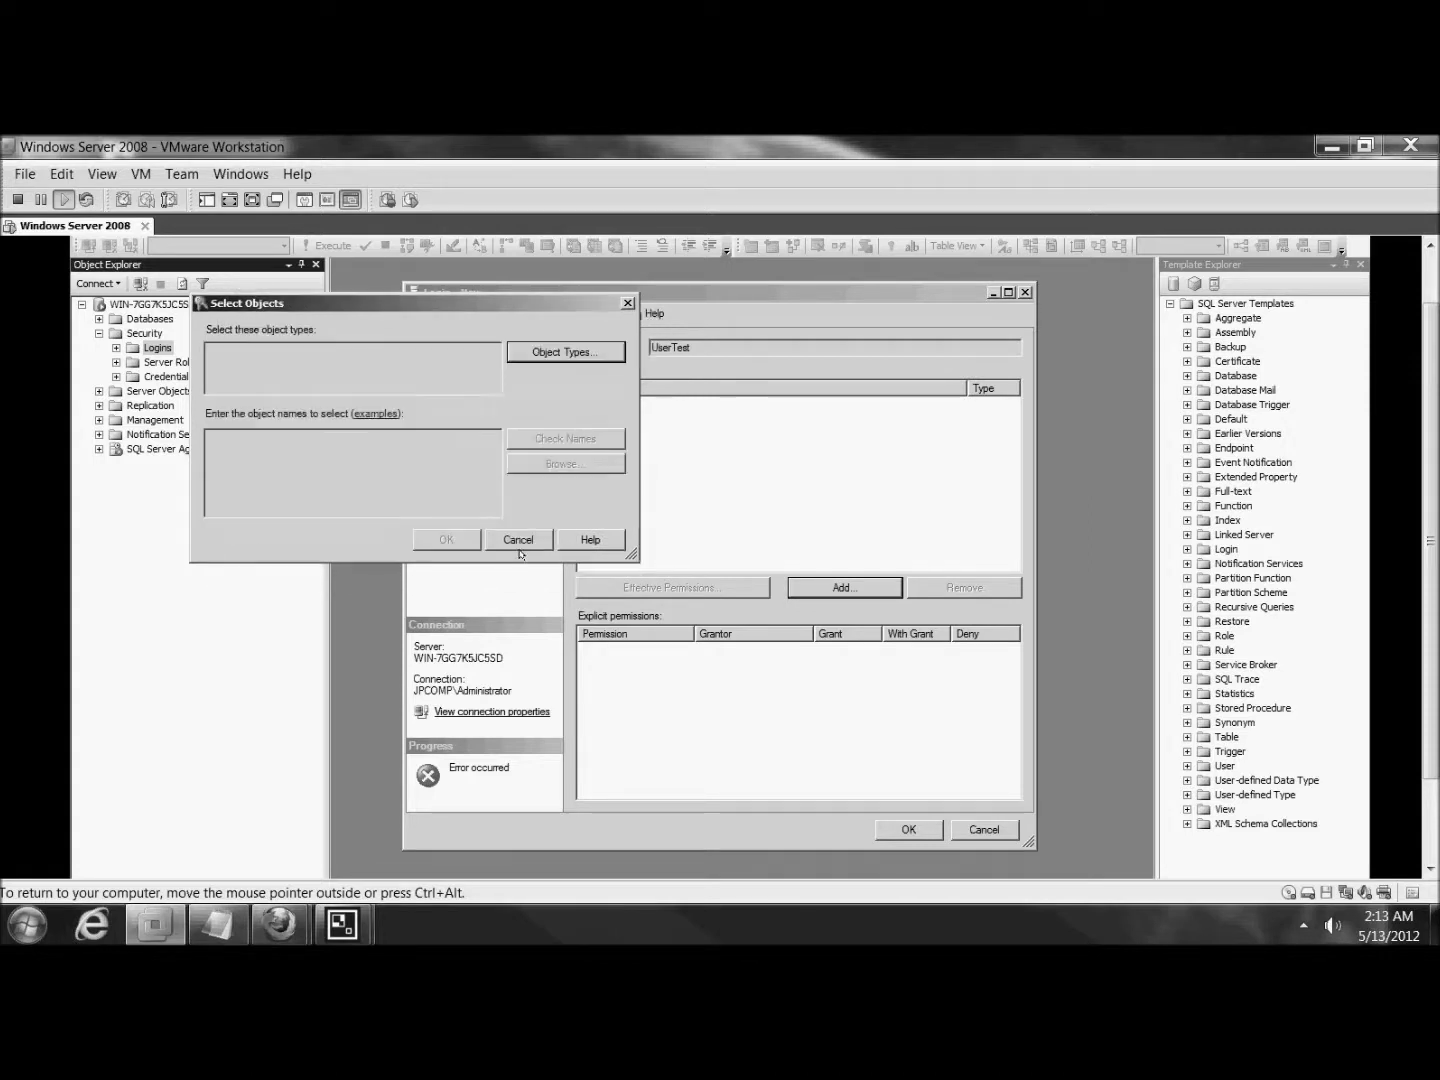
left_click(520, 539)
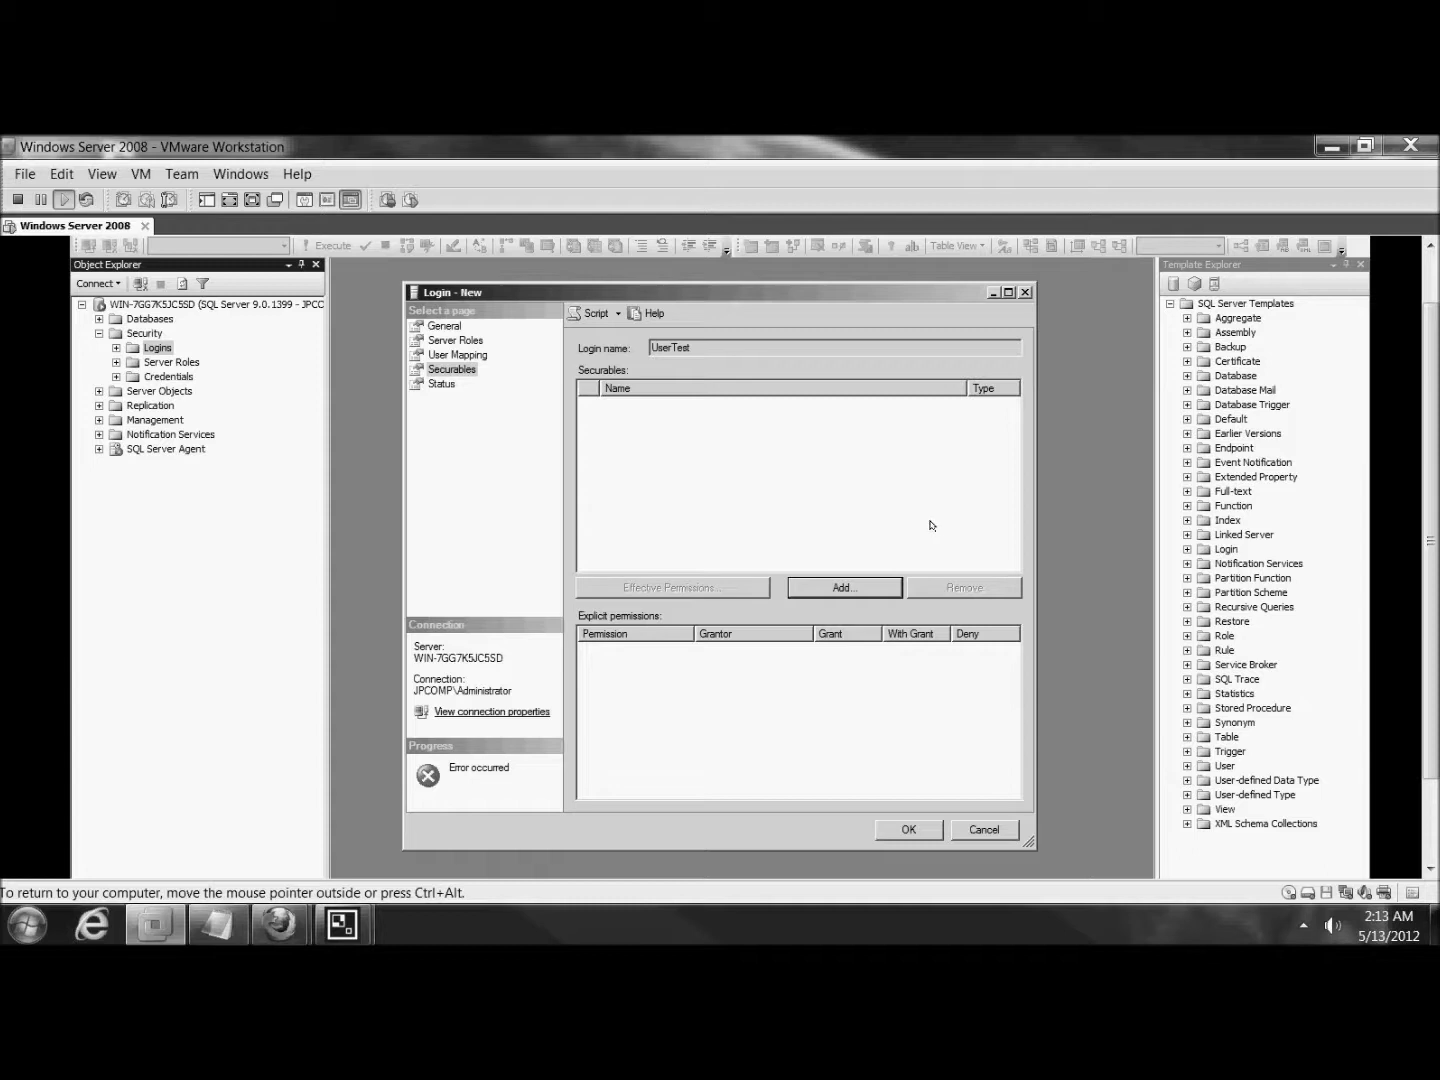
Review the login's status settings, try again to create the login, and cancel the new login
left_click(441, 384)
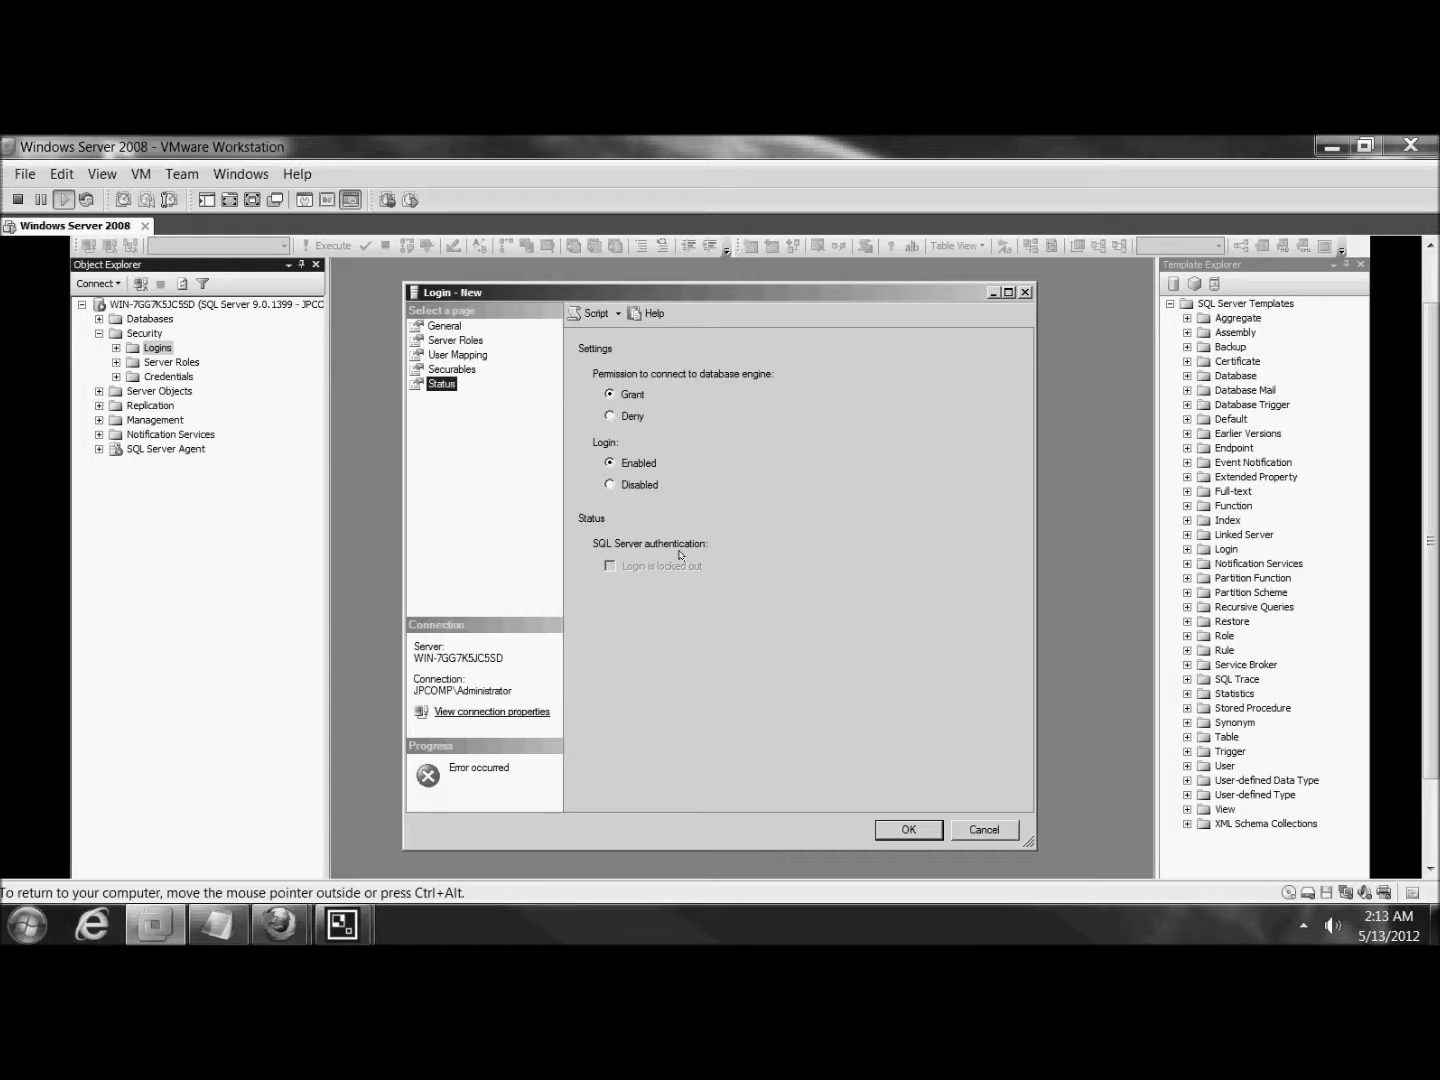
left_click(884, 833)
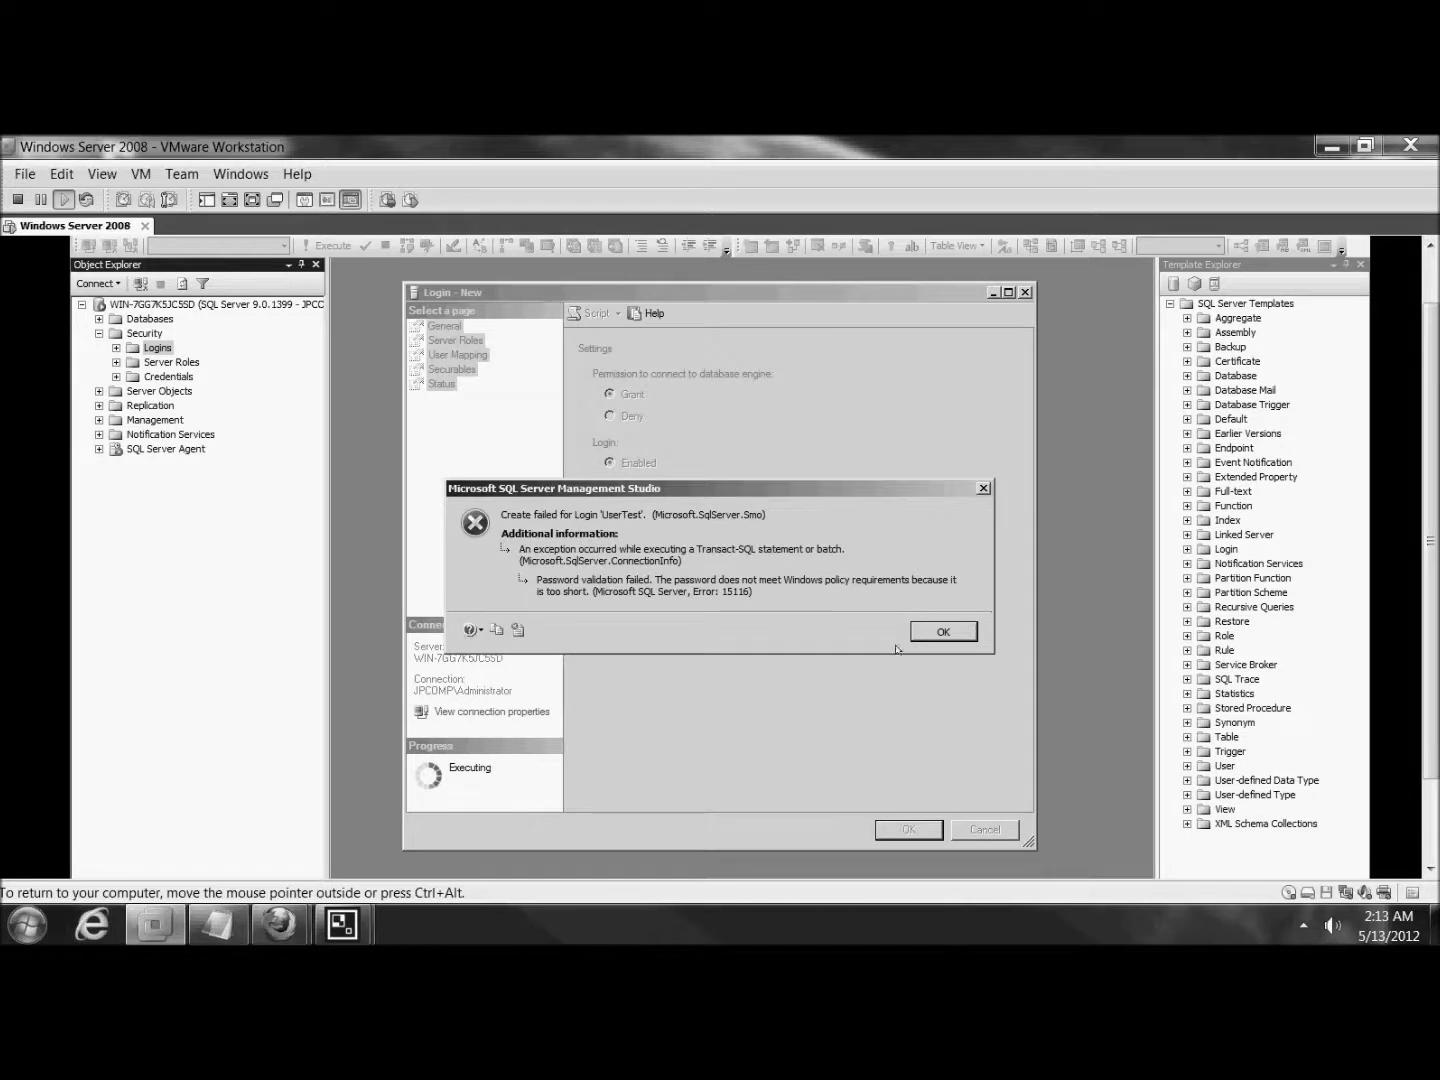
left_click(942, 632)
left_click(991, 837)
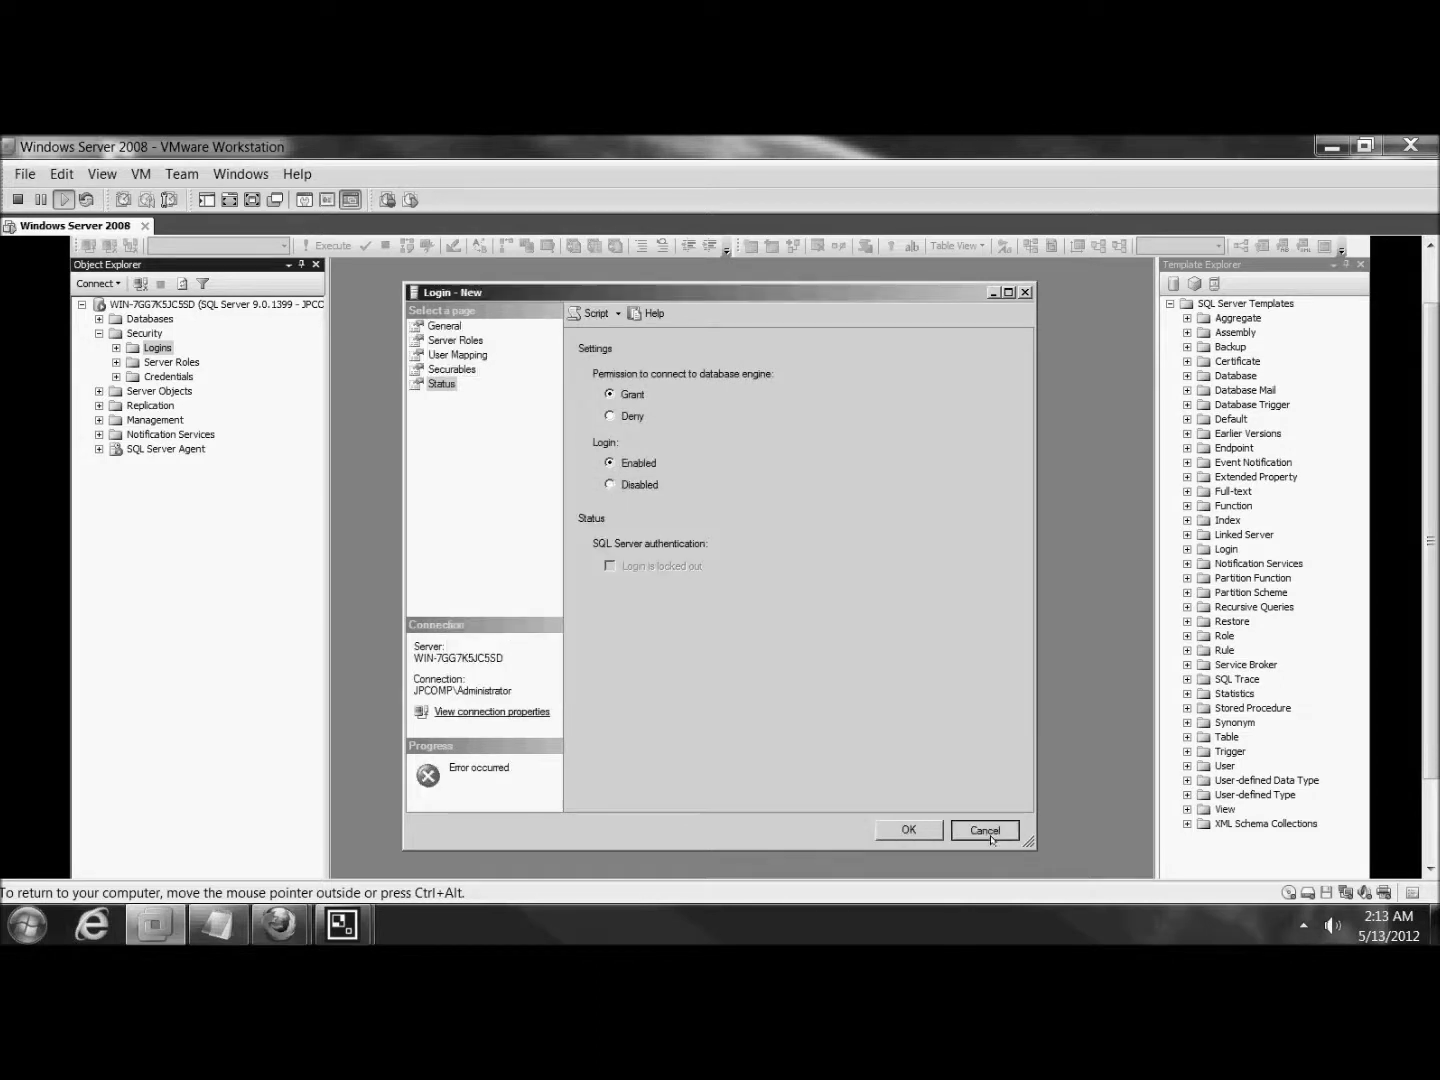
left_click(991, 838)
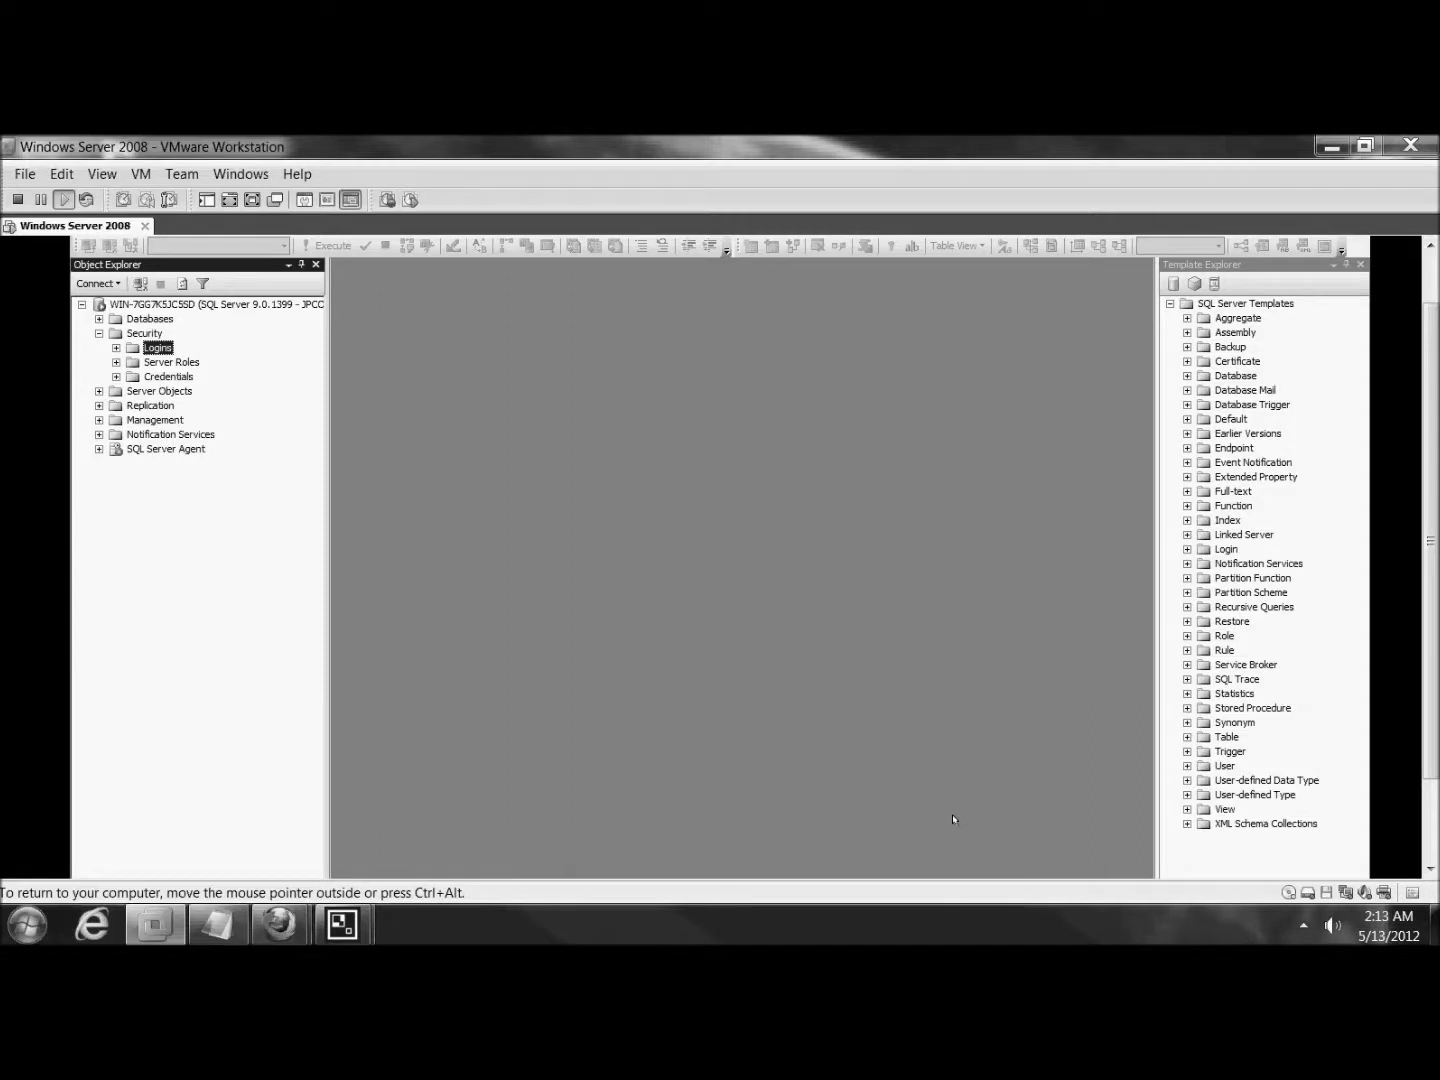
key("ctrl+alt")
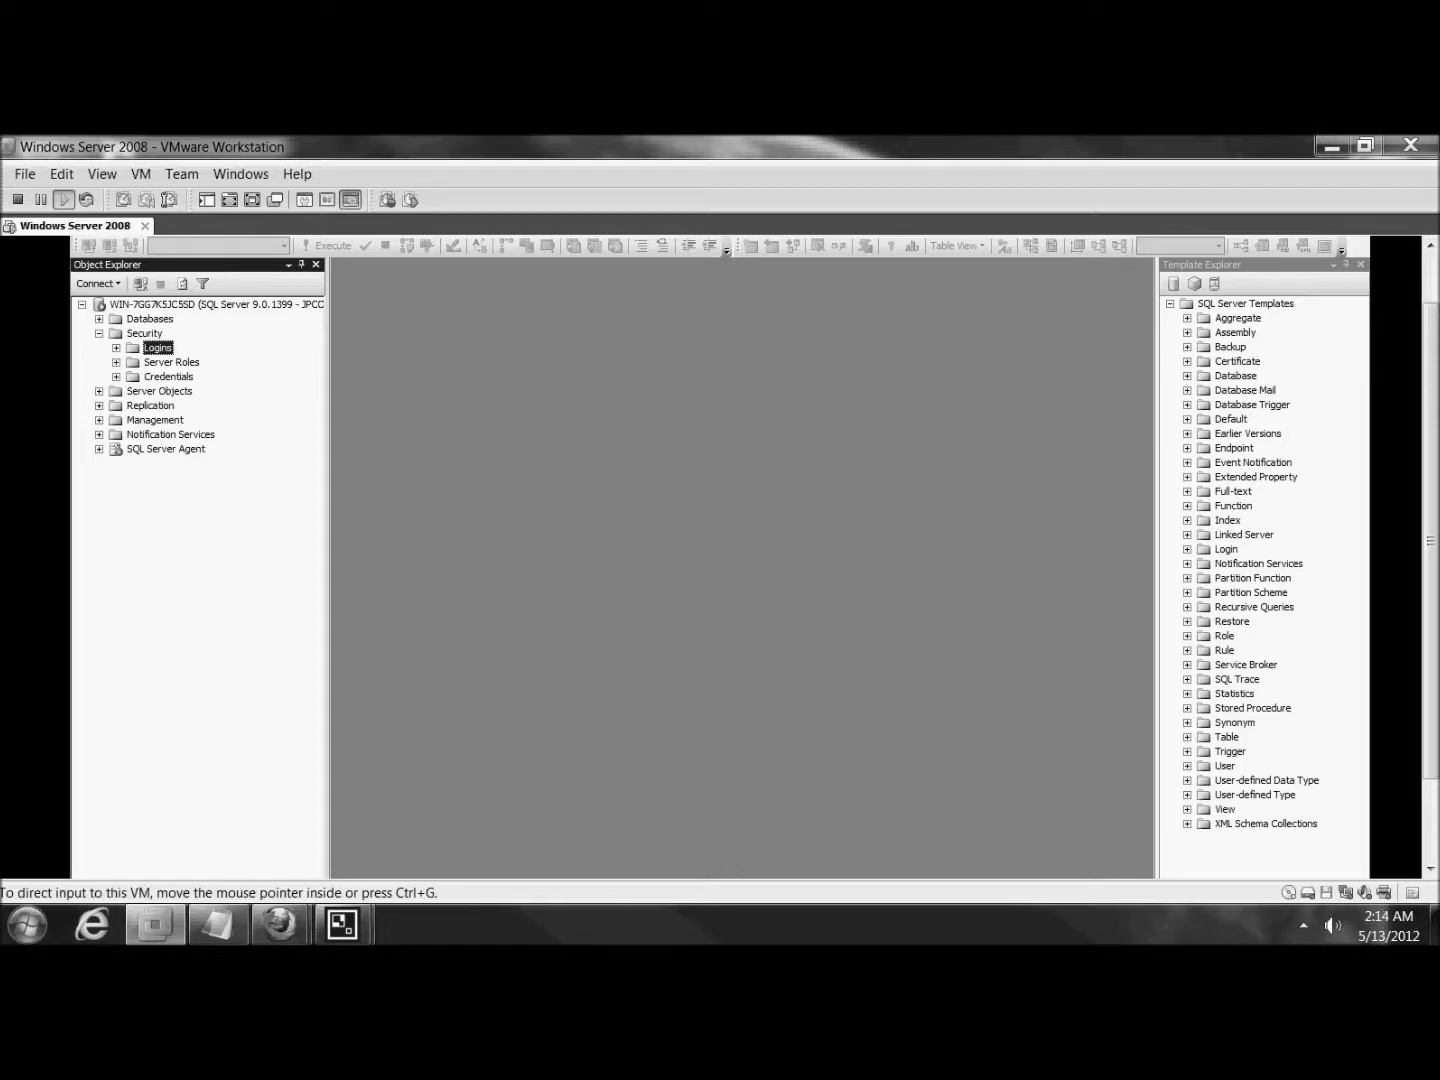